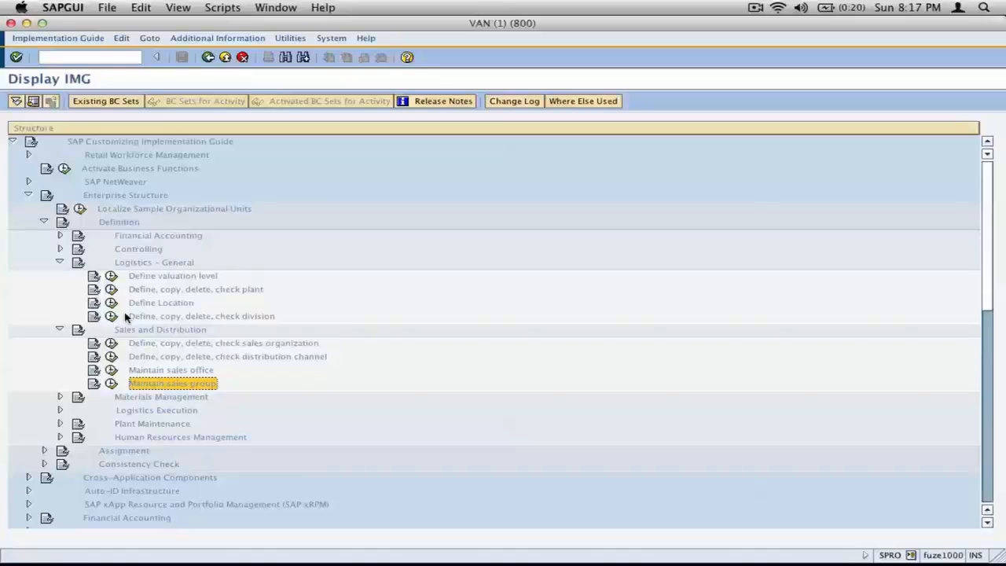
{"action": "left_click", "coordinate": [296, 345]}
{"action": "left_click", "coordinate": [309, 356]}
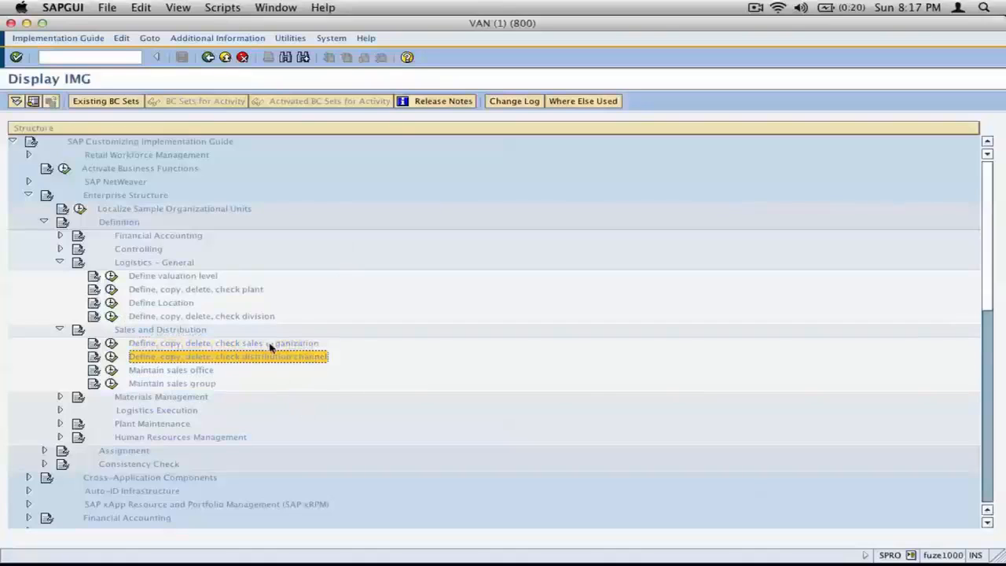
{"action": "left_click", "coordinate": [259, 318]}
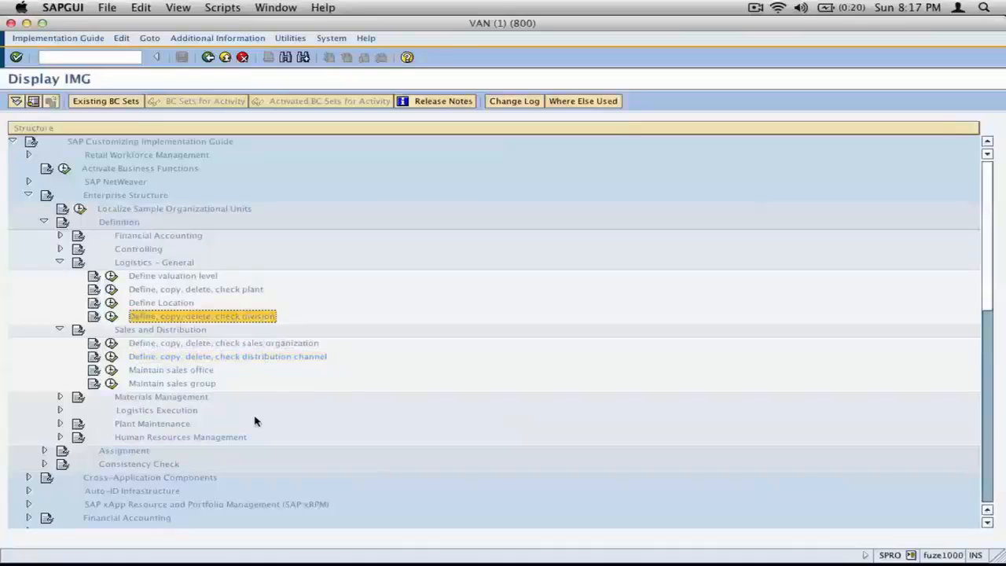
{"action": "left_click", "coordinate": [197, 370]}
{"action": "left_click", "coordinate": [209, 383]}
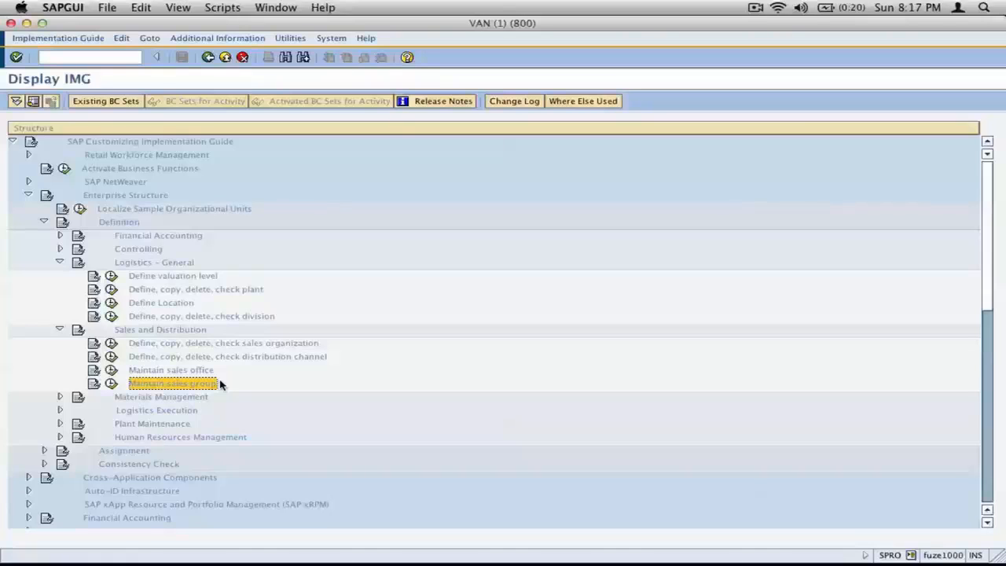
Step: Select the "Define, copy, delete, check plant" activity and copy a screen capture of the Enterprise Structure tree around it
{"action": "left_click", "coordinate": [203, 289]}
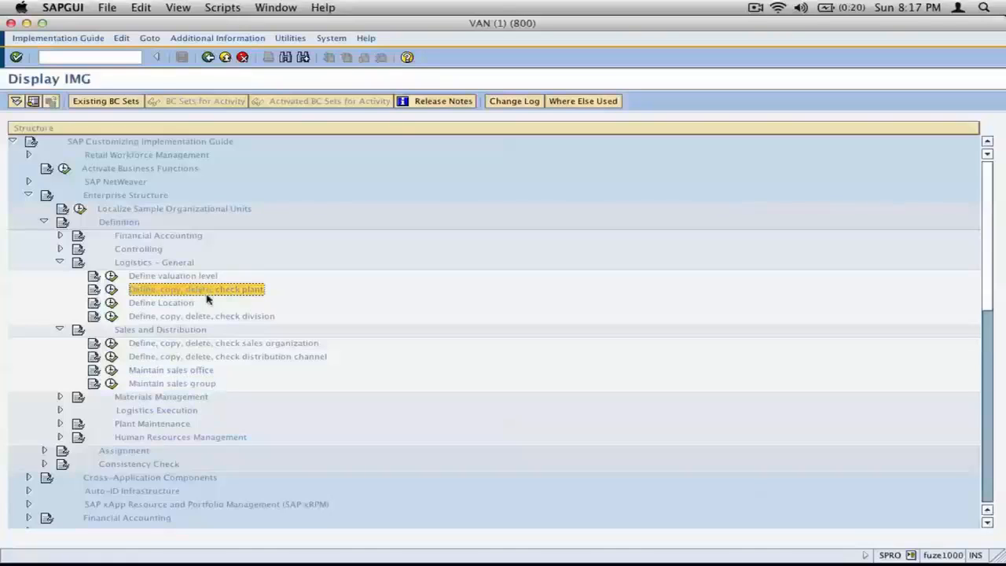
{"action": "key", "text": "super+shift+4"}
{"action": "left_click_drag", "start_coordinate": [28, 189], "coordinate": [326, 346]}
Step: Switch to the inkBook workbook, turn to the next page and delete everything on it
{"action": "key", "text": "super+Tab"}
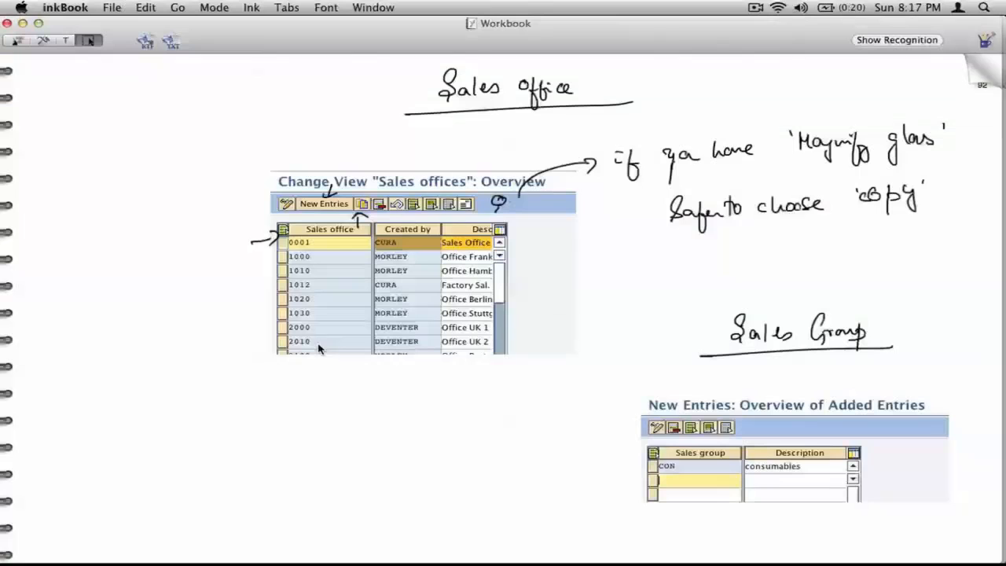
{"action": "left_click", "coordinate": [981, 75]}
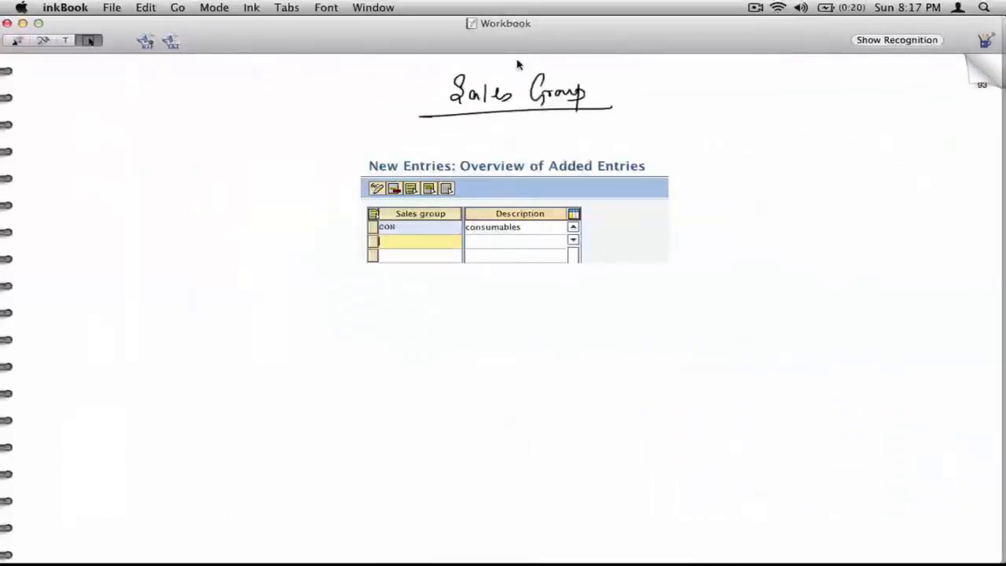
{"action": "key", "text": "super+a"}
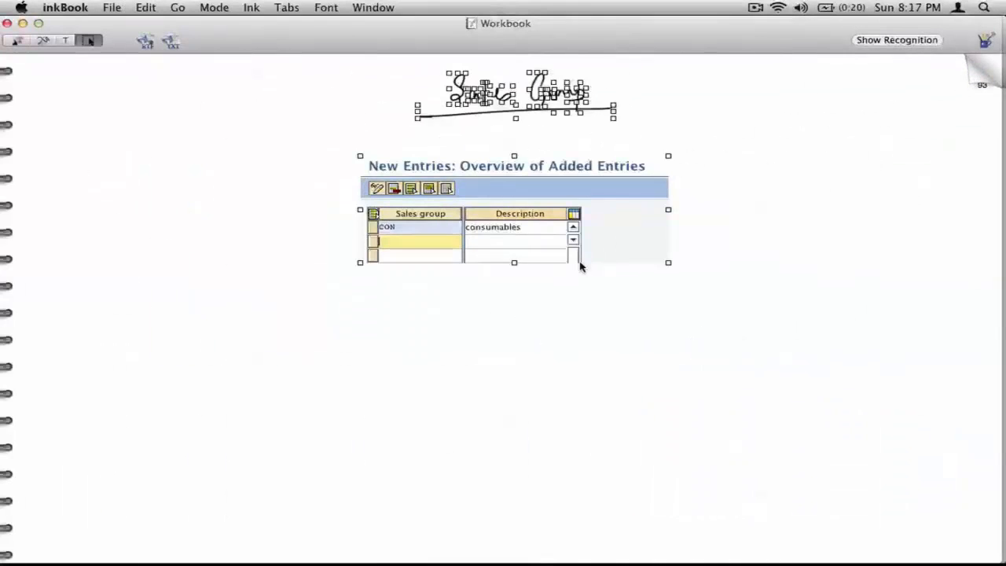
{"action": "key", "text": "Delete"}
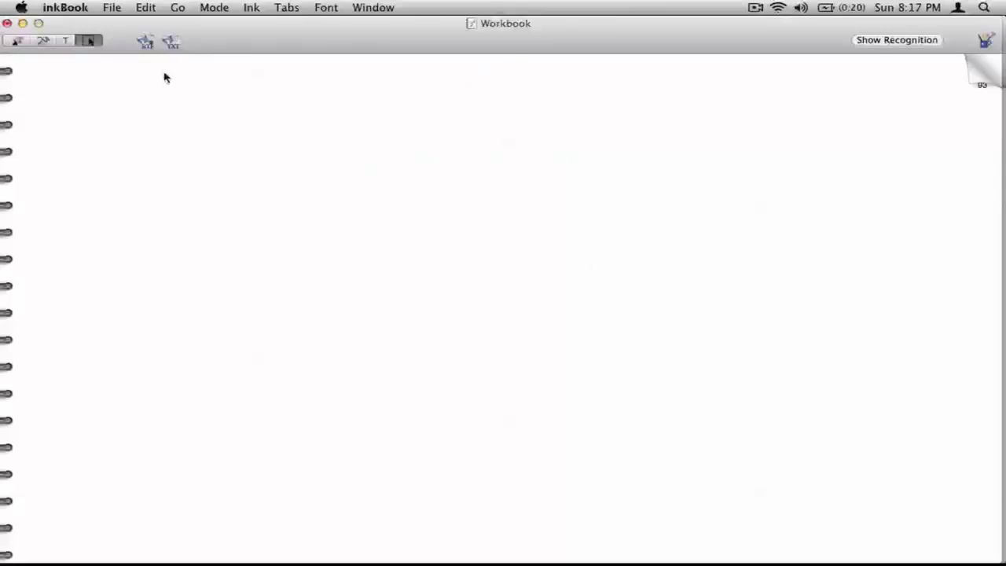
Step: Handwrite the underlined heading "Plant" at the top of the blank page with the pen
{"action": "left_click", "coordinate": [43, 40]}
{"action": "mouse_move", "coordinate": [430, 72]}
{"action": "left_mouse_down"}
{"action": "mouse_move", "coordinate": [430, 100]}
{"action": "mouse_move", "coordinate": [443, 81]}
{"action": "mouse_move", "coordinate": [449, 101]}
{"action": "mouse_move", "coordinate": [482, 100]}
{"action": "left_mouse_up"}
{"action": "left_click_drag", "start_coordinate": [488, 76], "coordinate": [491, 100]}
{"action": "left_click_drag", "start_coordinate": [484, 83], "coordinate": [498, 82]}
{"action": "left_click_drag", "start_coordinate": [412, 114], "coordinate": [538, 106]}
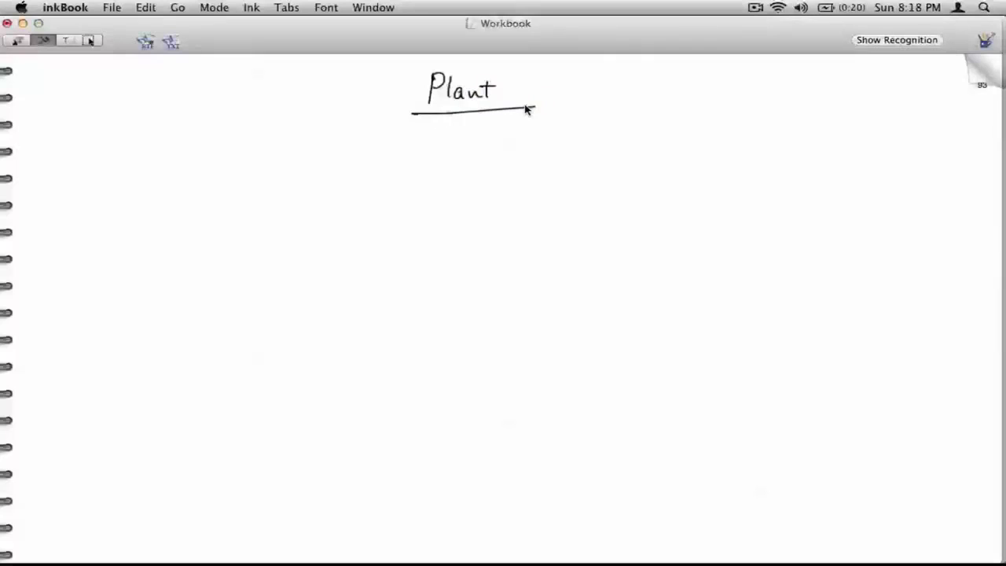
Step: Paste the tree capture below the heading on the page's left half and draw an arrow to its highlighted plant activity
{"action": "key", "text": "super+v"}
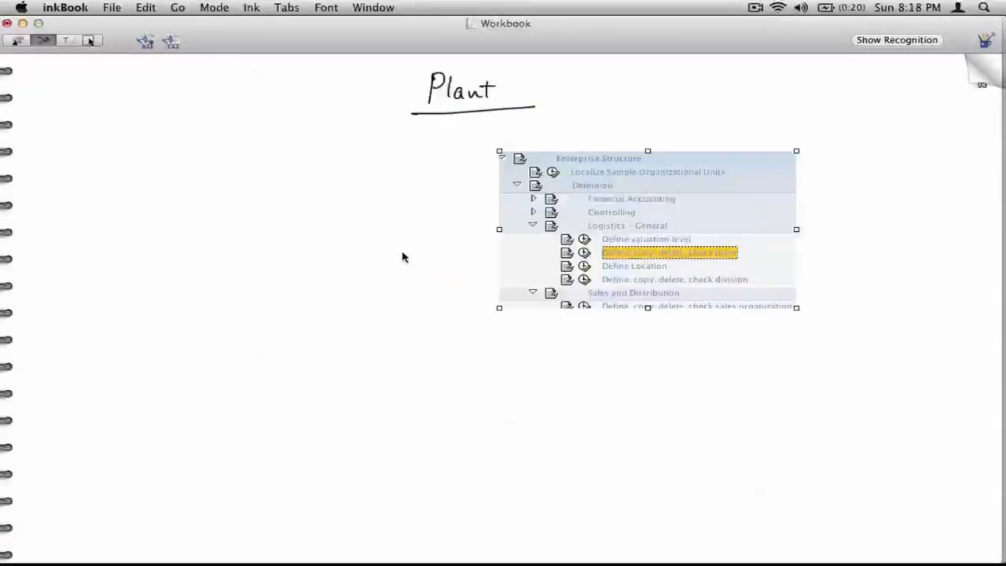
{"action": "key", "text": "super+4"}
{"action": "left_click_drag", "start_coordinate": [699, 250], "coordinate": [251, 279]}
{"action": "key", "text": "super+2"}
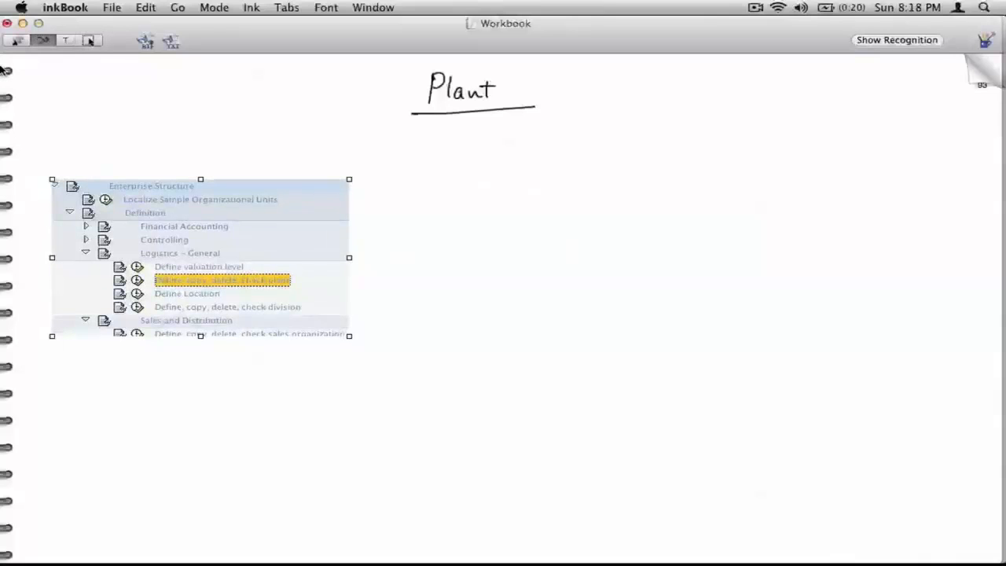
{"action": "mouse_move", "coordinate": [344, 263]}
{"action": "left_mouse_down"}
{"action": "mouse_move", "coordinate": [300, 277]}
{"action": "mouse_move", "coordinate": [321, 278]}
{"action": "left_mouse_up"}
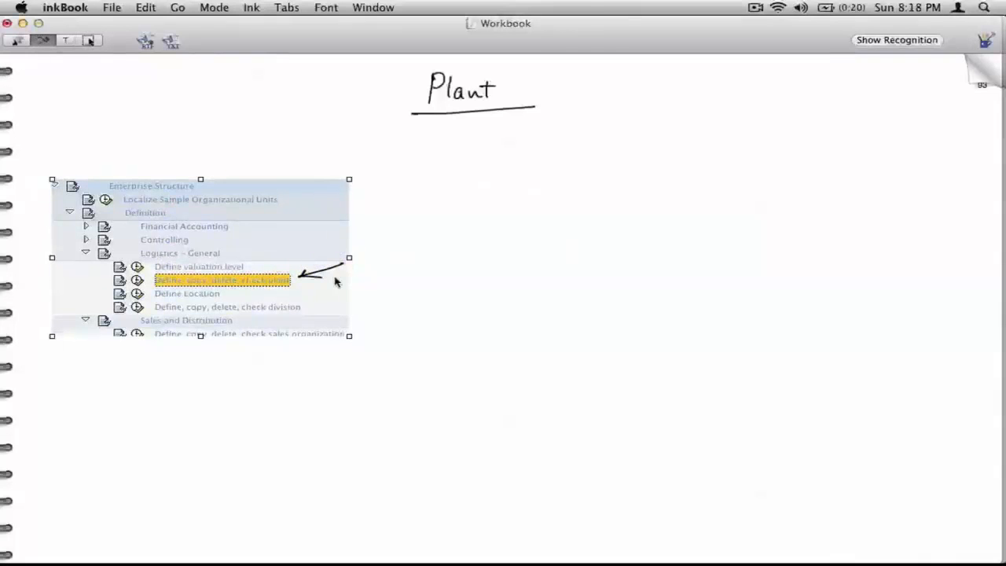
Step: Switch to SAPGUI and open the "Copy, delete, check plant" activity for plant definition
{"action": "key", "text": "super+Tab"}
{"action": "left_click", "coordinate": [111, 289]}
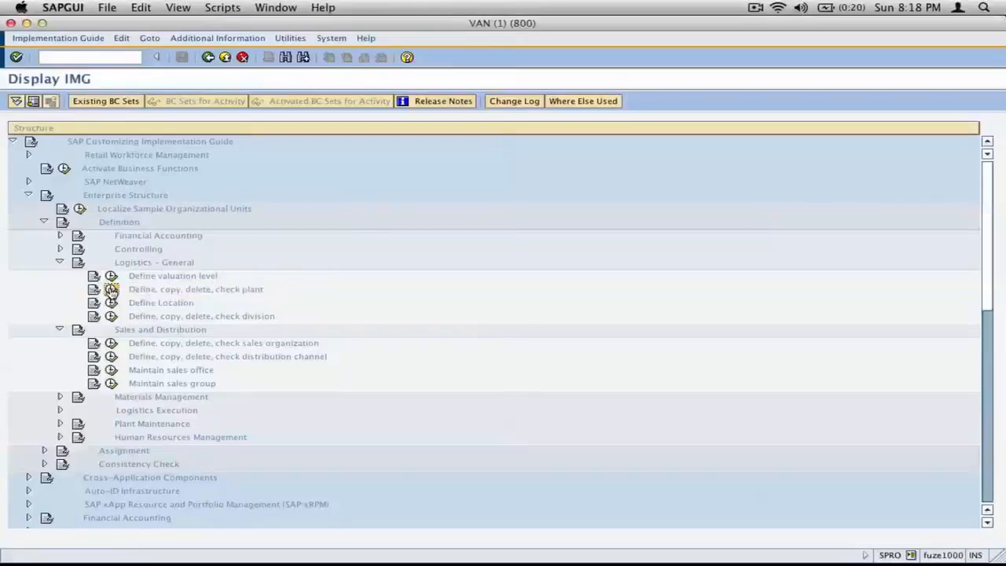
{"action": "left_click_drag", "start_coordinate": [193, 97], "coordinate": [36, 93]}
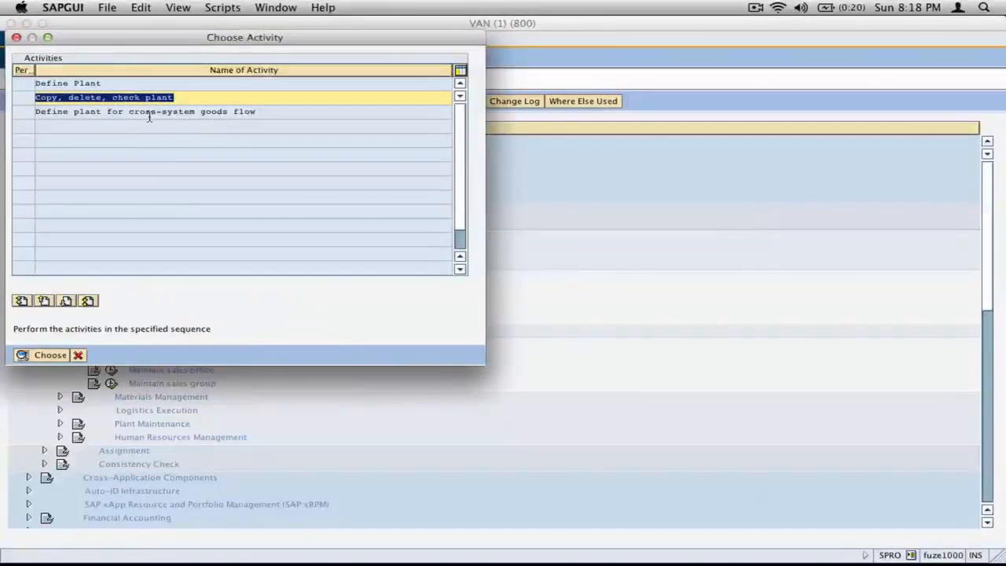
{"action": "left_click", "coordinate": [45, 354]}
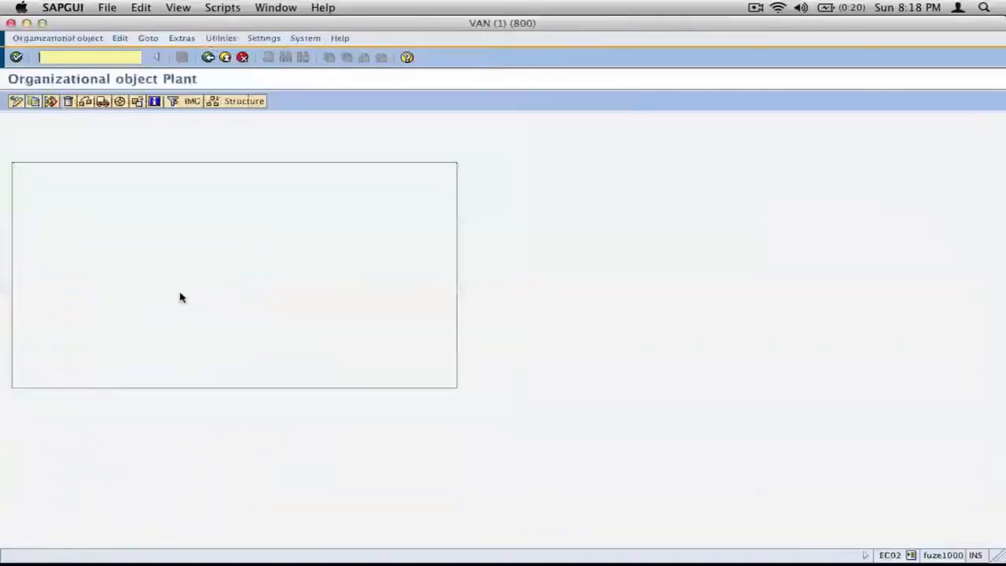
Step: Copy plant 0001 to new plant newj and accept the notice on transporting number ranges and addresses
{"action": "left_click", "coordinate": [33, 101]}
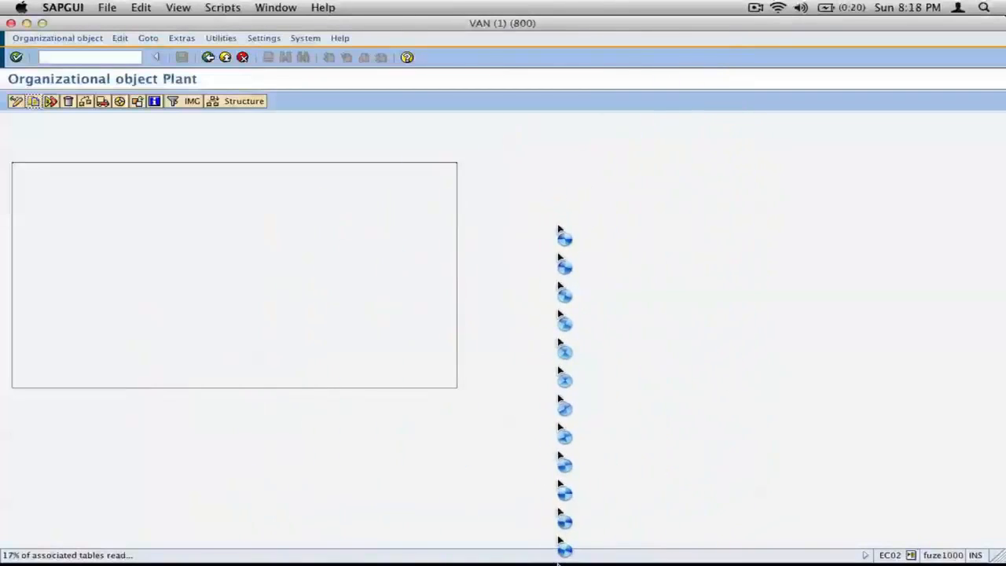
{"action": "left_click", "coordinate": [755, 8]}
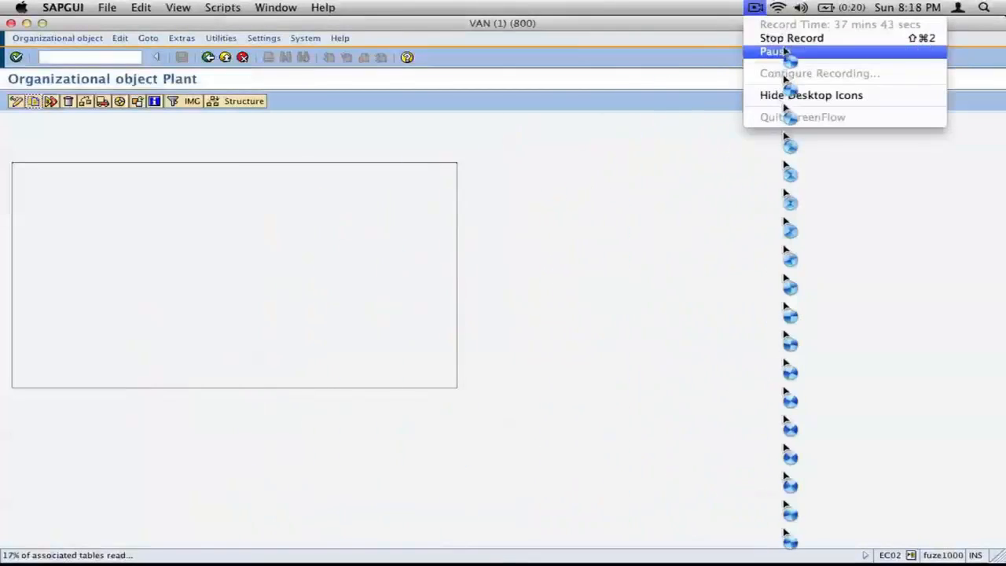
{"action": "left_click", "coordinate": [788, 50]}
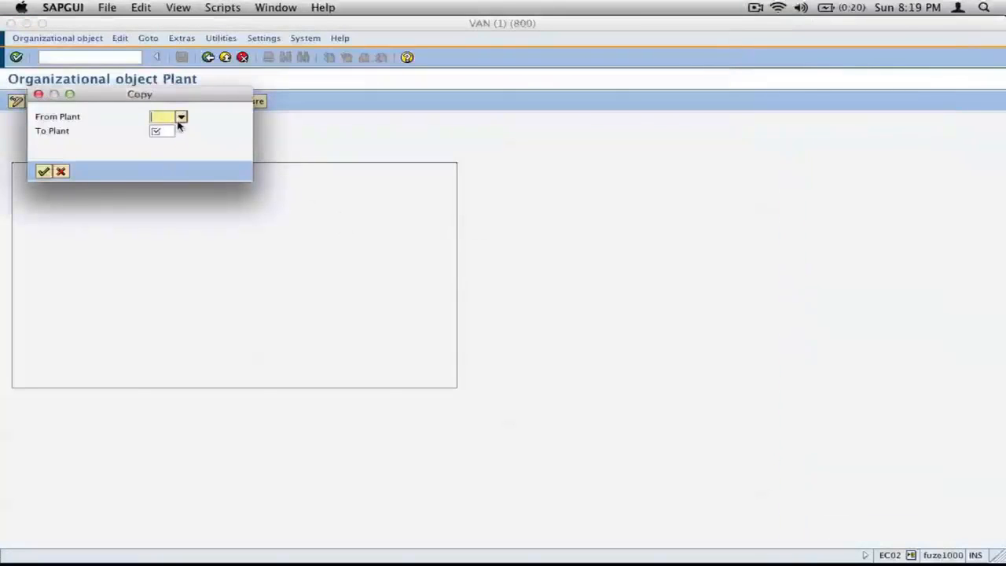
{"action": "type", "text": "0001"}
{"action": "key", "text": "Tab"}
{"action": "type", "text": "new"}
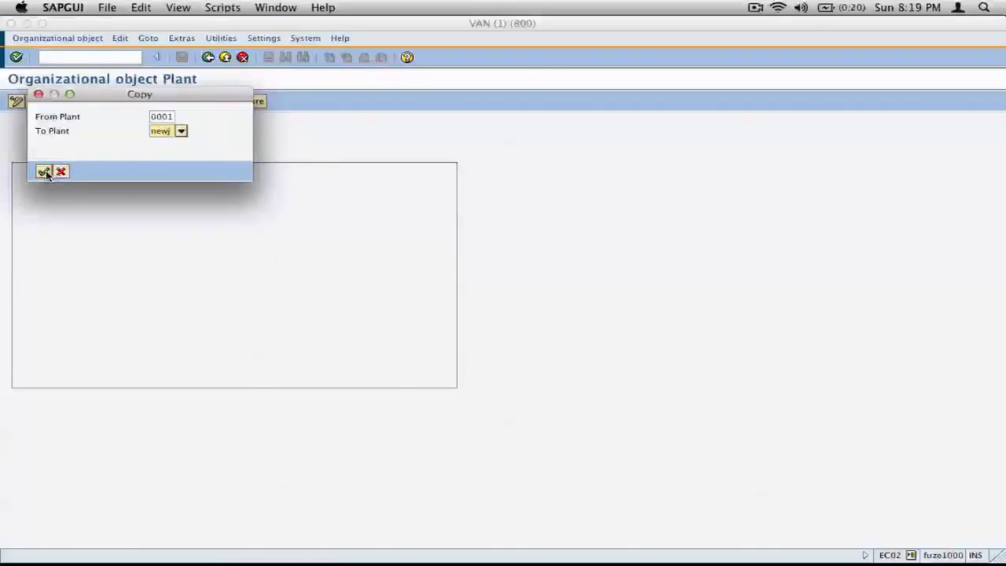
{"action": "left_click", "coordinate": [43, 171]}
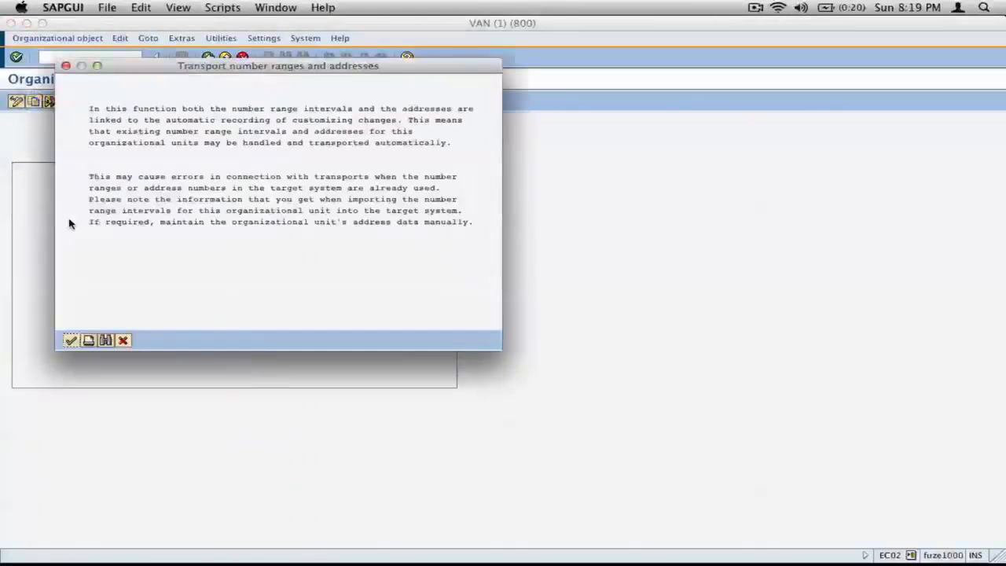
{"action": "left_click", "coordinate": [70, 341]}
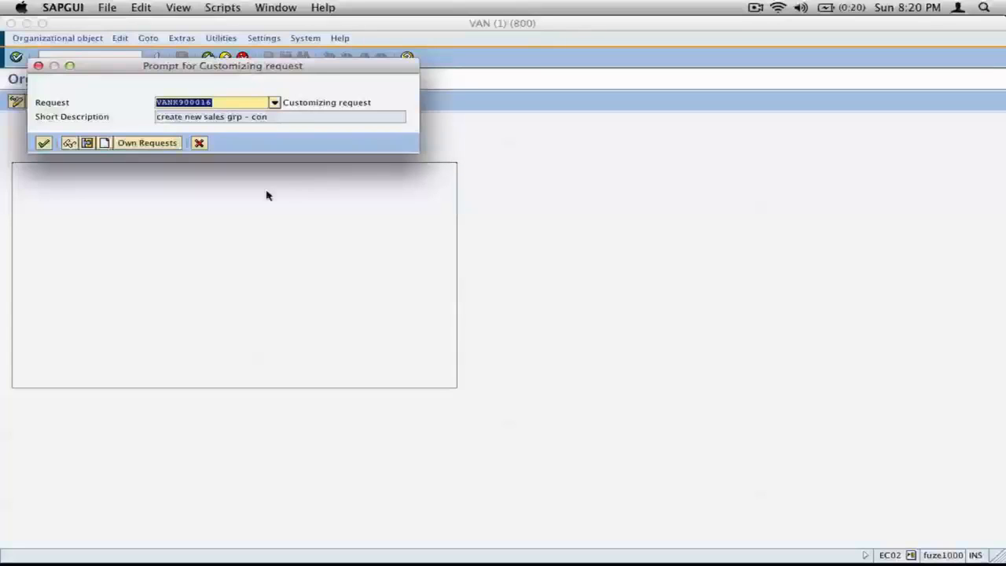
Step: Create a customizing request described as "create new plant -newj" and record the plant copy in it
{"action": "left_click", "coordinate": [104, 144]}
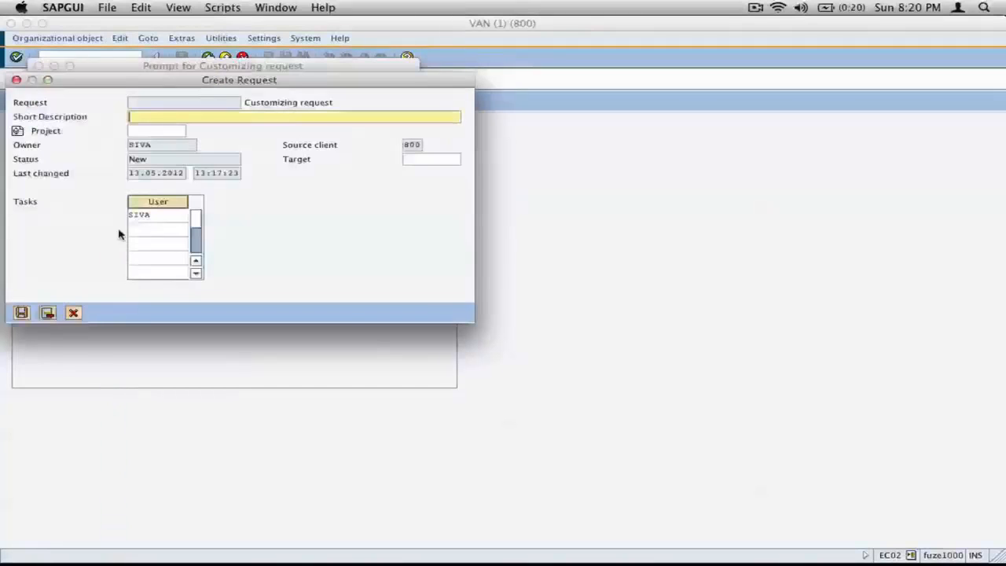
{"action": "type", "text": "crea"}
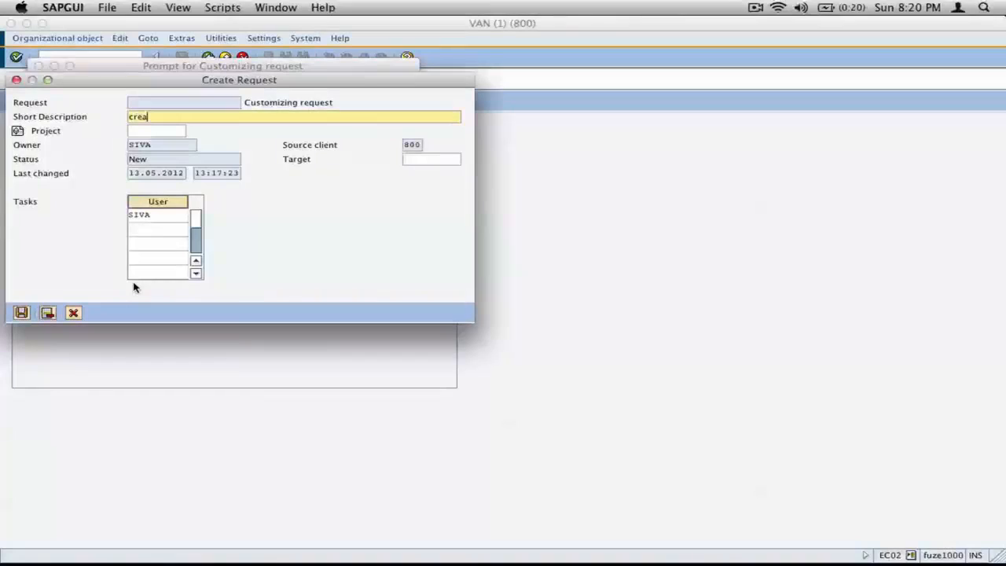
{"action": "type", "text": "te new plant -newj"}
{"action": "left_click", "coordinate": [21, 313]}
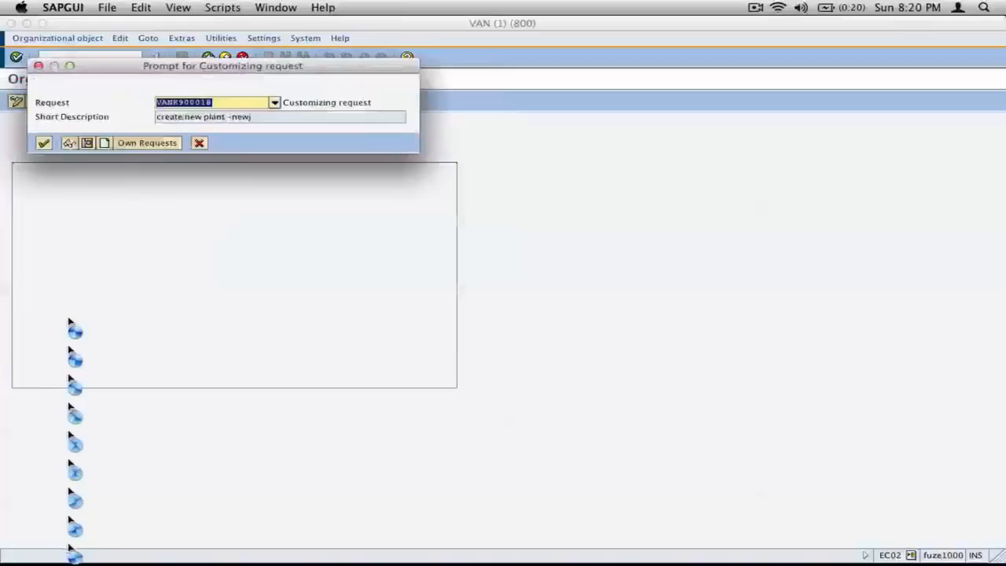
{"action": "left_click", "coordinate": [44, 142]}
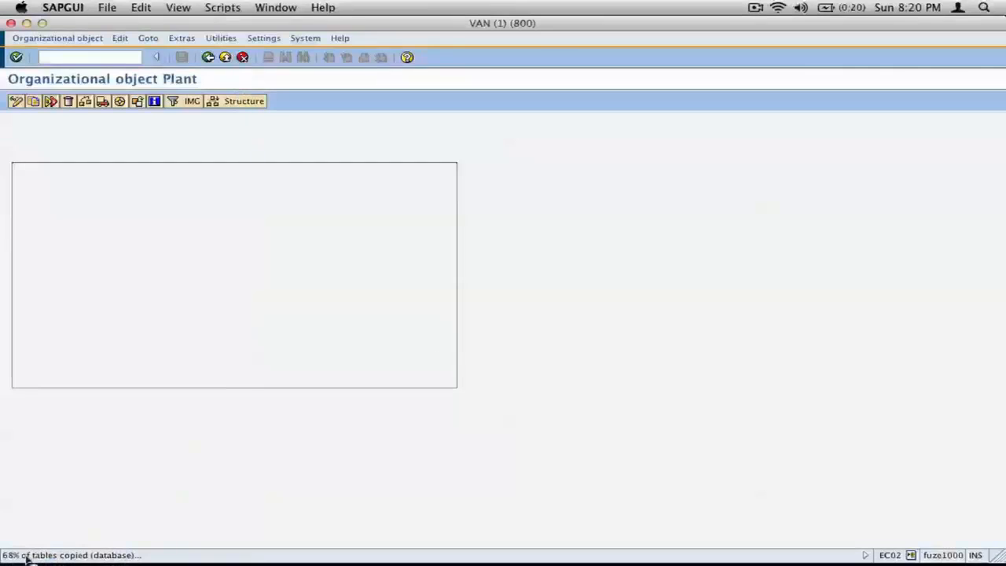
Step: Capture the plant copy's Information message and paste it into the inkBook workbook page
{"action": "mouse_move", "coordinate": [108, 561]}
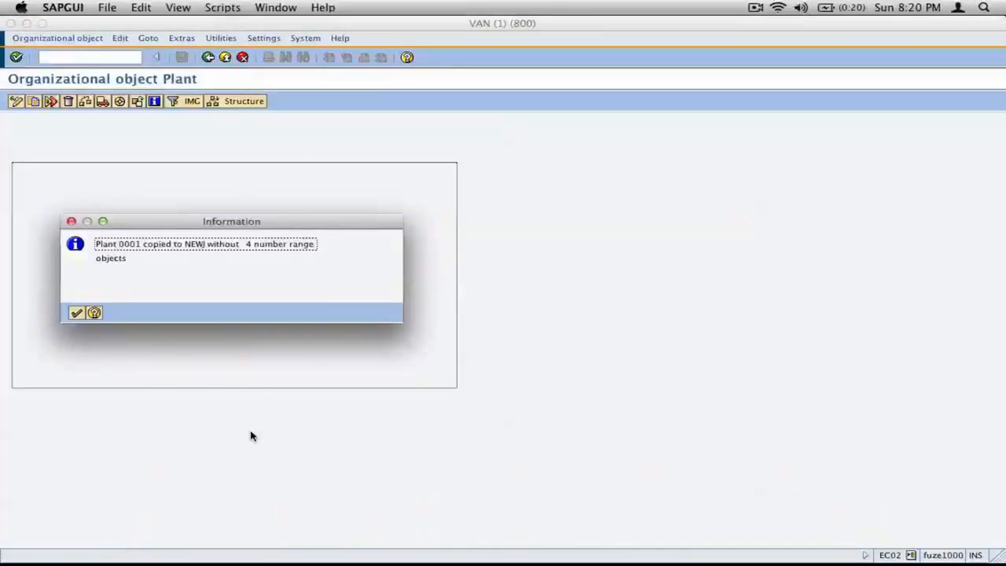
{"action": "key", "text": "super+shift+4"}
{"action": "left_click_drag", "start_coordinate": [44, 205], "coordinate": [433, 346]}
{"action": "key", "text": "super+Tab"}
{"action": "key", "text": "super+v"}
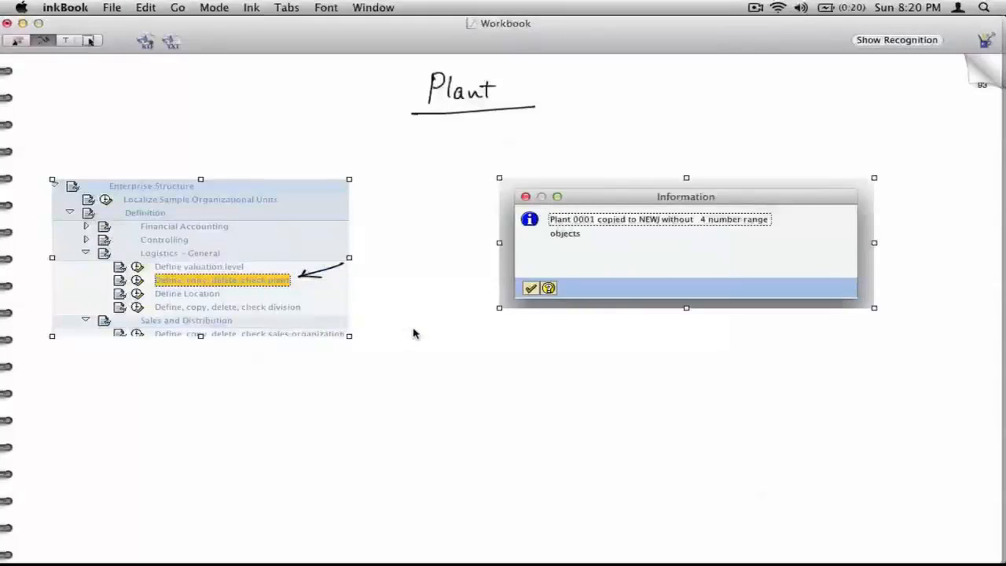
Step: Move the pasted message slightly lower on the page and circle the plant code NEWJ in it
{"action": "left_click", "coordinate": [91, 41]}
{"action": "mouse_move", "coordinate": [668, 262]}
{"action": "left_mouse_down"}
{"action": "mouse_move", "coordinate": [669, 287]}
{"action": "mouse_move", "coordinate": [671, 265]}
{"action": "left_mouse_up"}
{"action": "left_click", "coordinate": [715, 377]}
{"action": "left_click_drag", "start_coordinate": [774, 264], "coordinate": [769, 288]}
{"action": "left_click", "coordinate": [43, 40]}
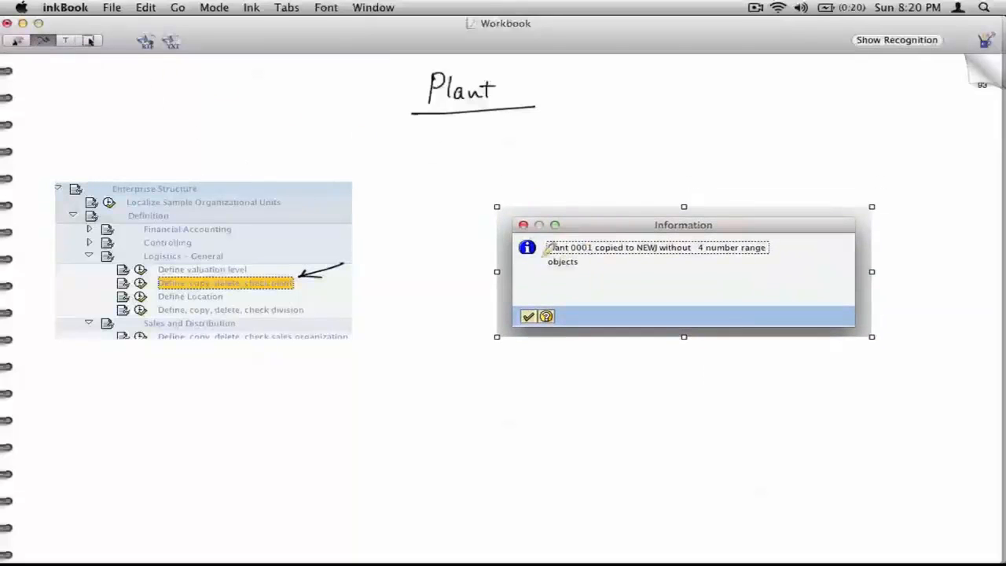
{"action": "mouse_move", "coordinate": [664, 235]}
{"action": "left_mouse_down"}
{"action": "mouse_move", "coordinate": [646, 230]}
{"action": "mouse_move", "coordinate": [666, 253]}
{"action": "mouse_move", "coordinate": [650, 233]}
{"action": "left_mouse_up"}
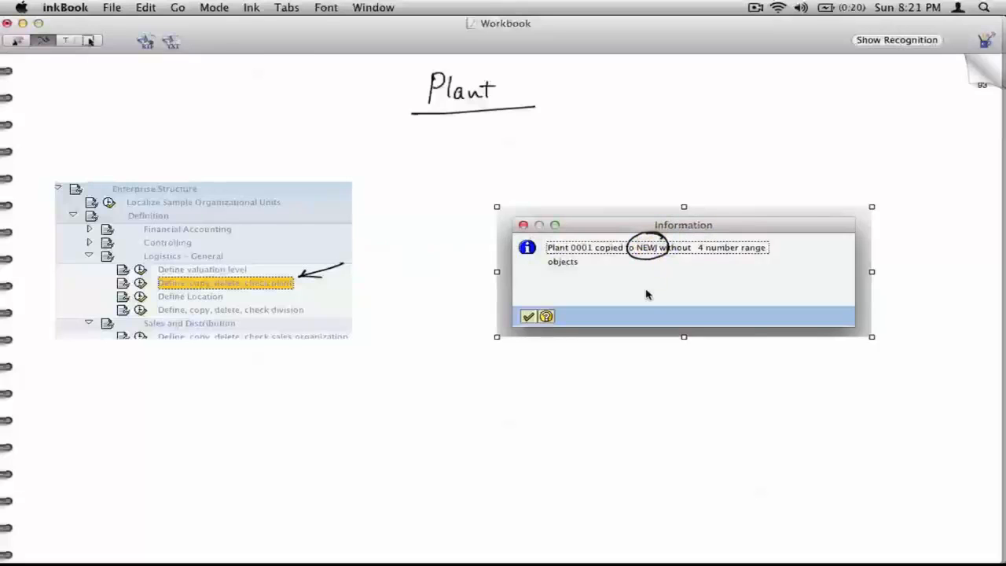
Step: Switch back to SAPGUI, dismiss the plant copy message and open the Define Plant activity
{"action": "key", "text": "super+Tab"}
{"action": "left_click", "coordinate": [77, 312]}
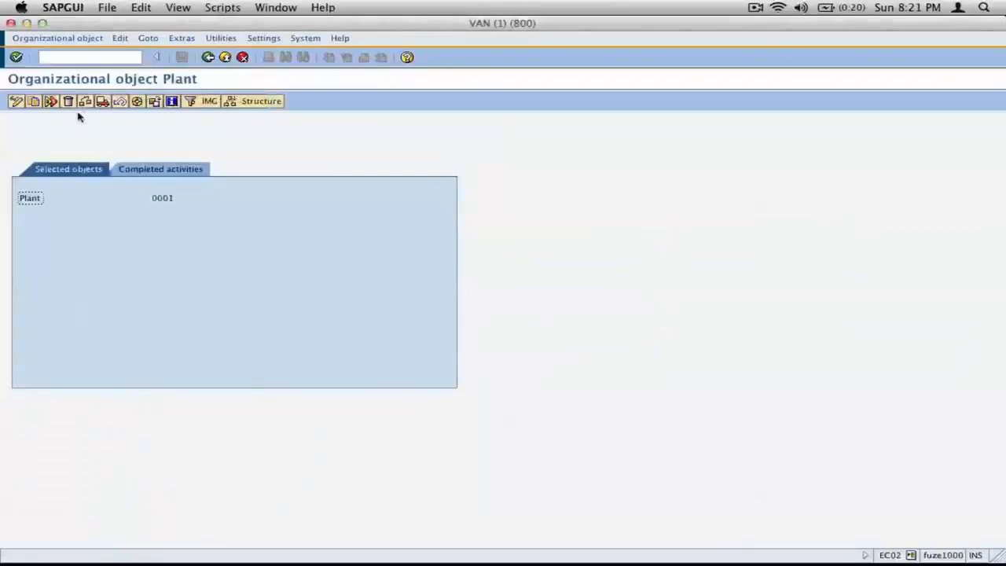
{"action": "left_click", "coordinate": [209, 101]}
{"action": "left_click_drag", "start_coordinate": [102, 83], "coordinate": [75, 83]}
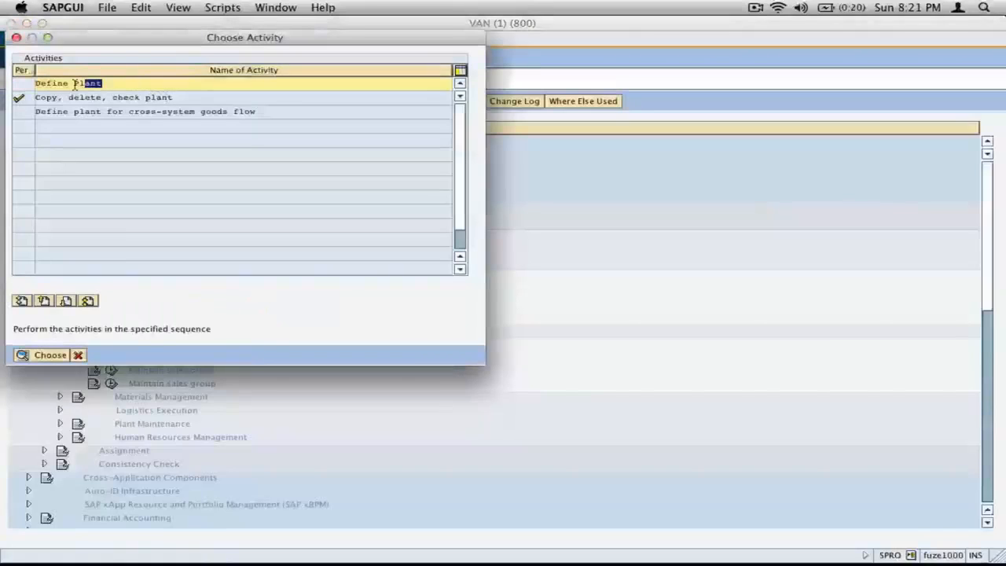
{"action": "left_click", "coordinate": [38, 355]}
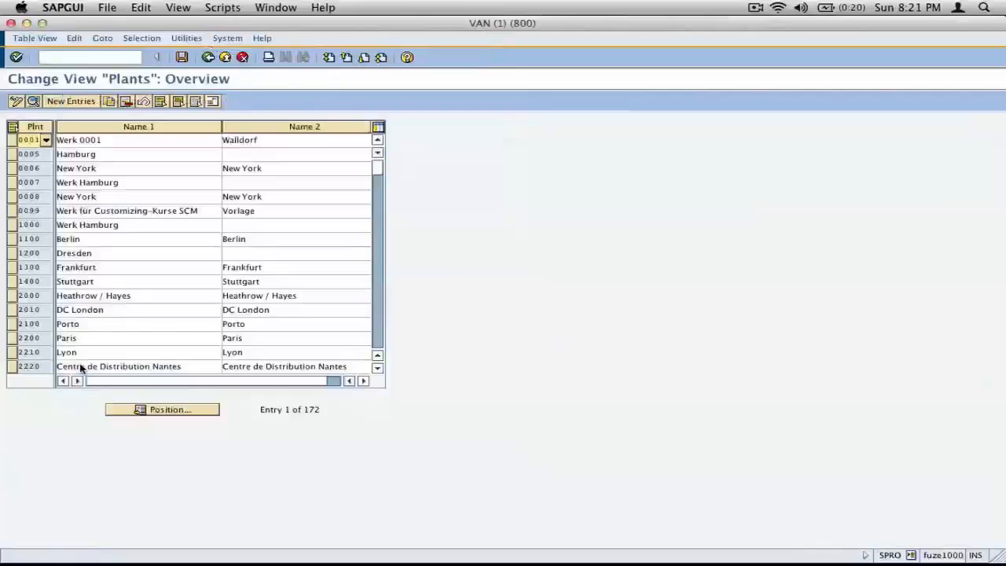
Step: Position the plants overview list at plant newj
{"action": "left_click", "coordinate": [192, 410]}
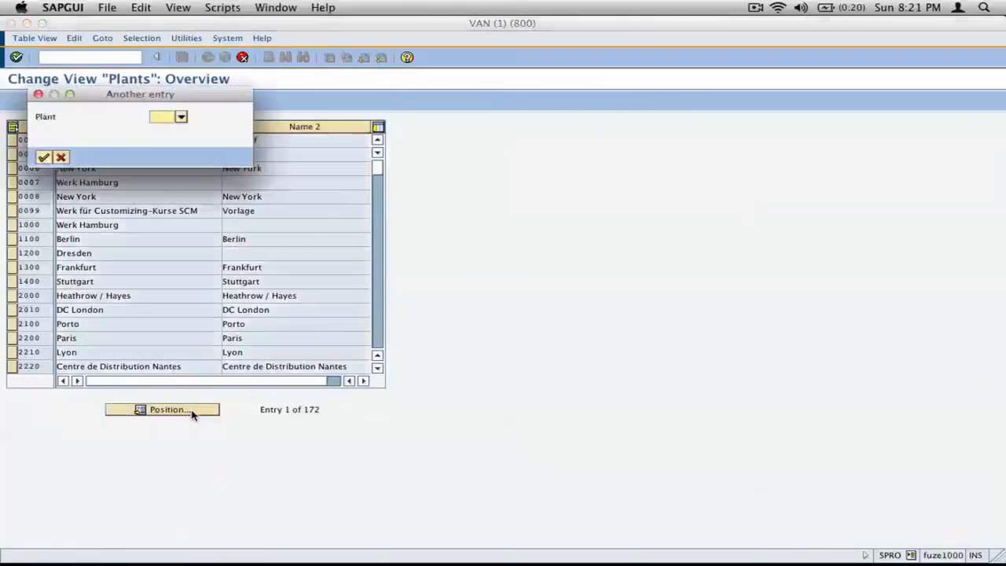
{"action": "type", "text": "we"}
{"action": "key", "text": "BackSpace"}
{"action": "type", "text": "n"}
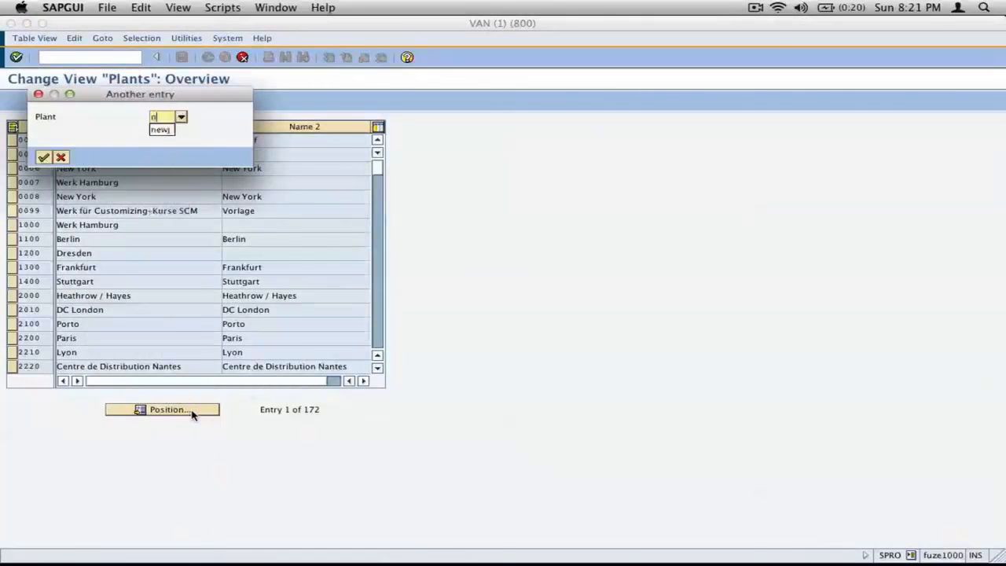
{"action": "type", "text": "ewj"}
{"action": "key", "text": "Return"}
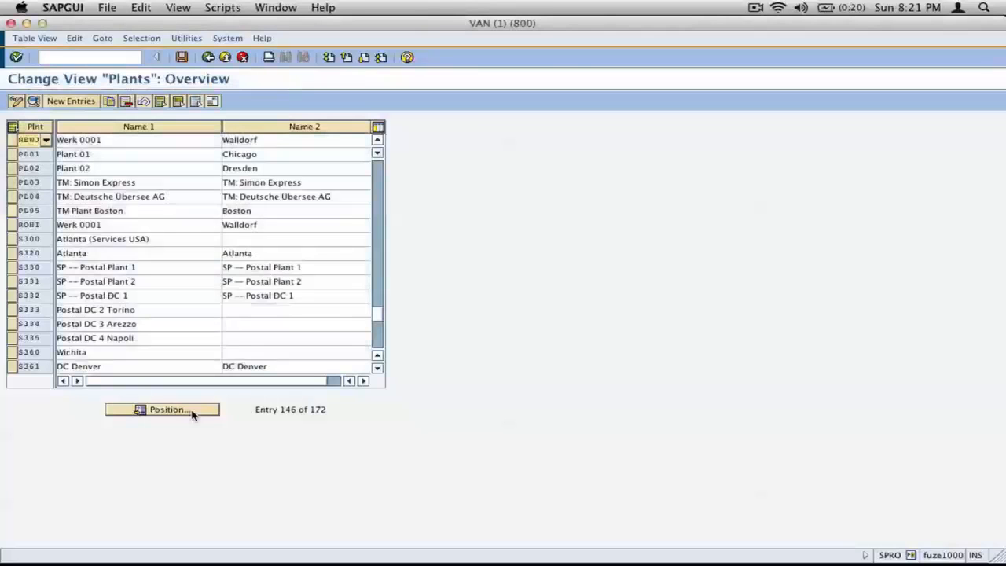
Step: Open the details of plant NEWJ and its address form, moving the form clear of the plant details
{"action": "left_click", "coordinate": [20, 141]}
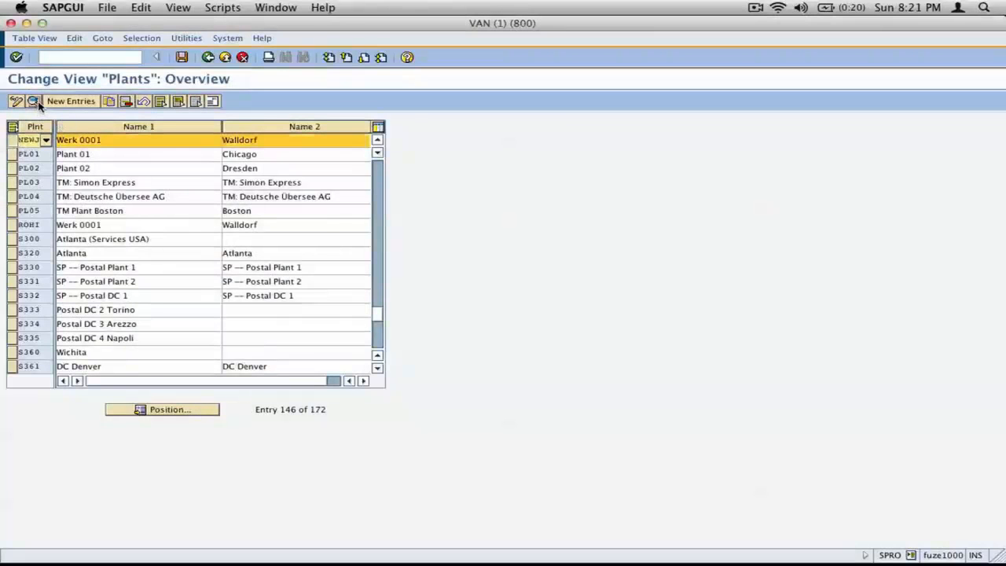
{"action": "left_click", "coordinate": [33, 101]}
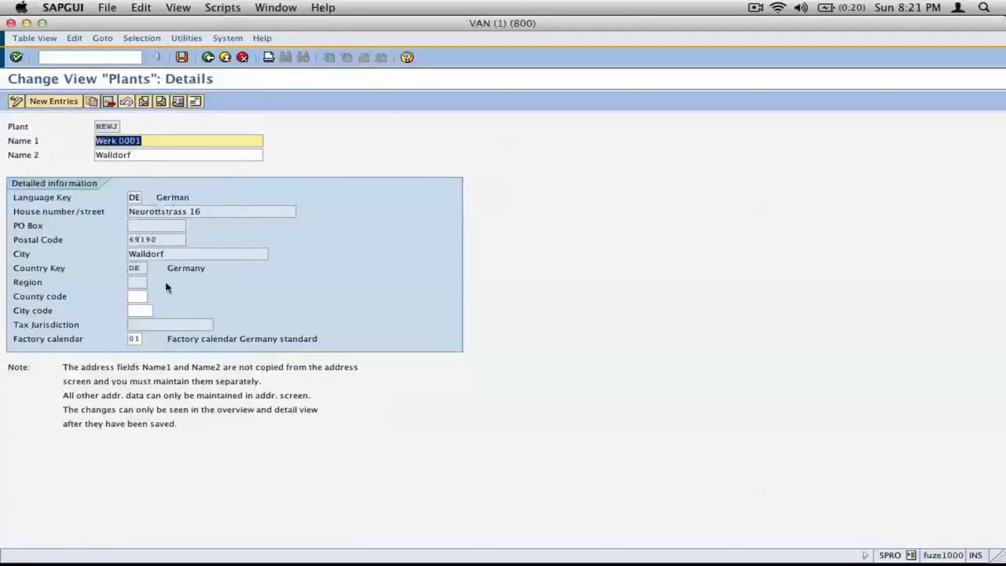
{"action": "left_click", "coordinate": [195, 102]}
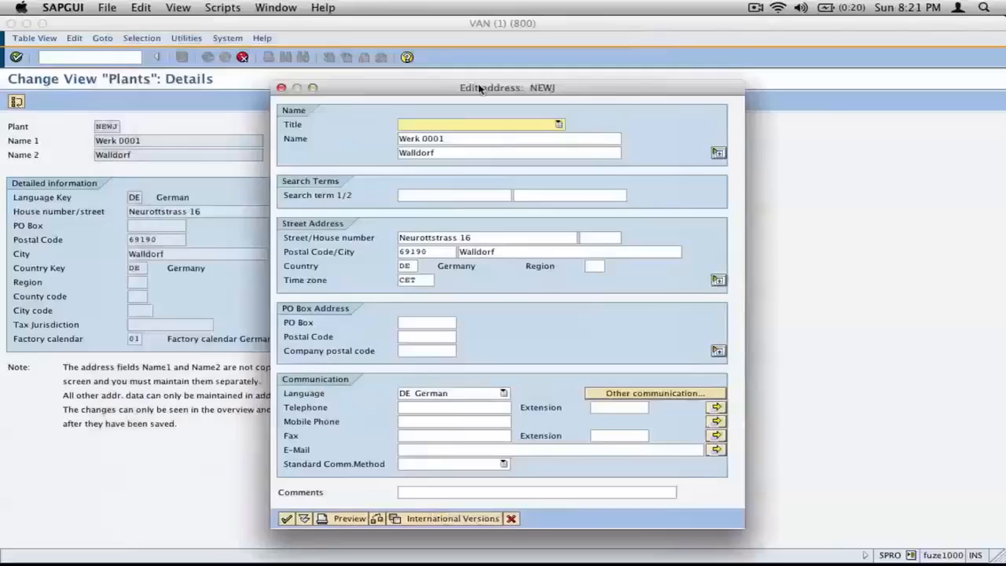
{"action": "left_click_drag", "start_coordinate": [478, 87], "coordinate": [656, 100]}
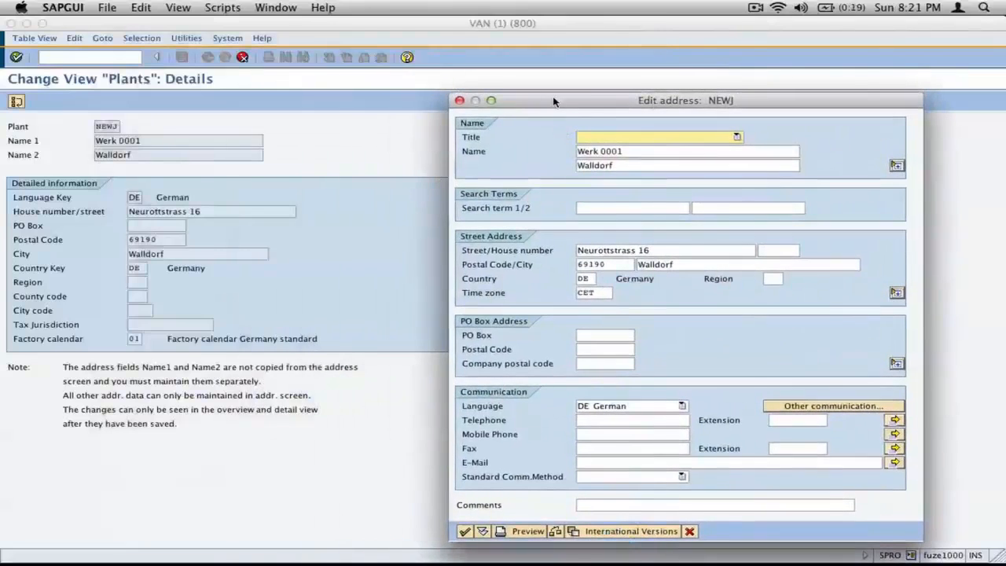
{"action": "left_click_drag", "start_coordinate": [553, 101], "coordinate": [468, 59]}
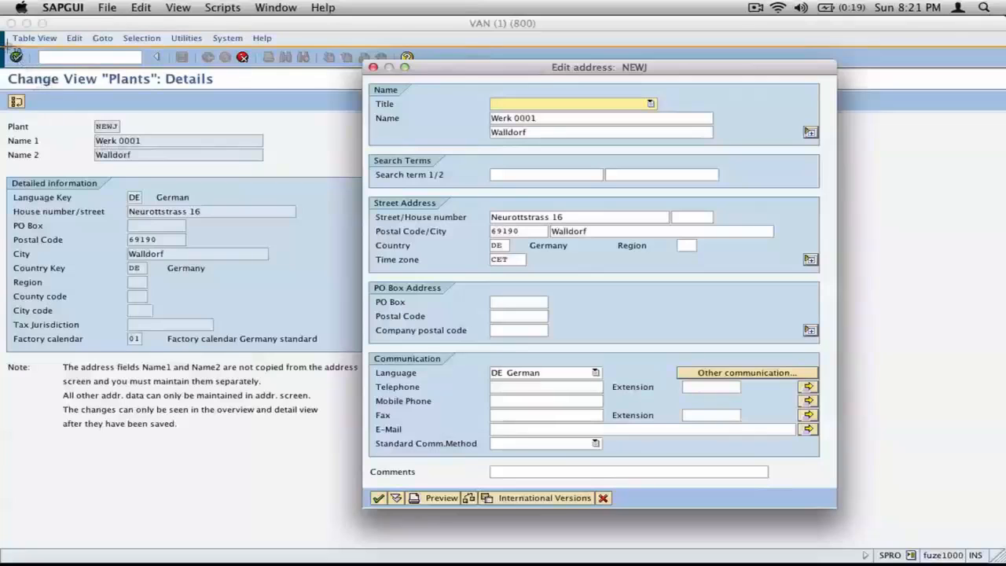
Step: Capture the plant details with the address form, paste the capture fully visible onto inkBook's next page, and turn to the following blank page
{"action": "left_click_drag", "start_coordinate": [3, 46], "coordinate": [852, 518]}
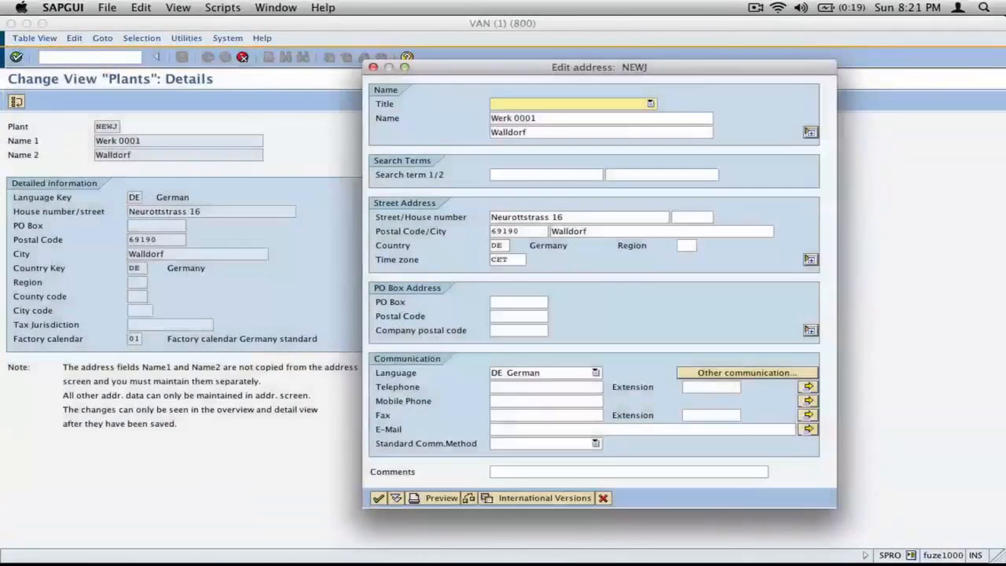
{"action": "key", "text": "super+Tab"}
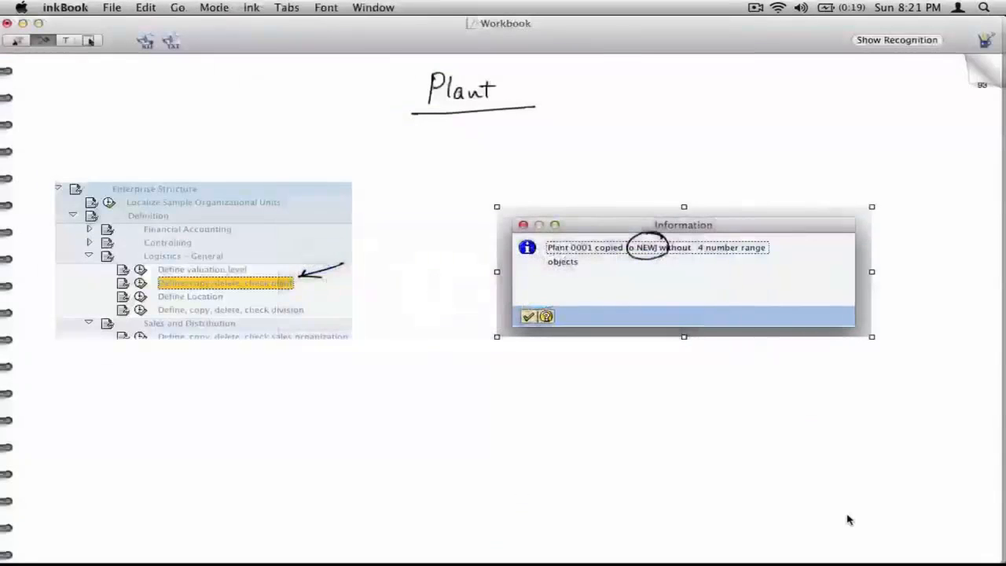
{"action": "left_click", "coordinate": [979, 77]}
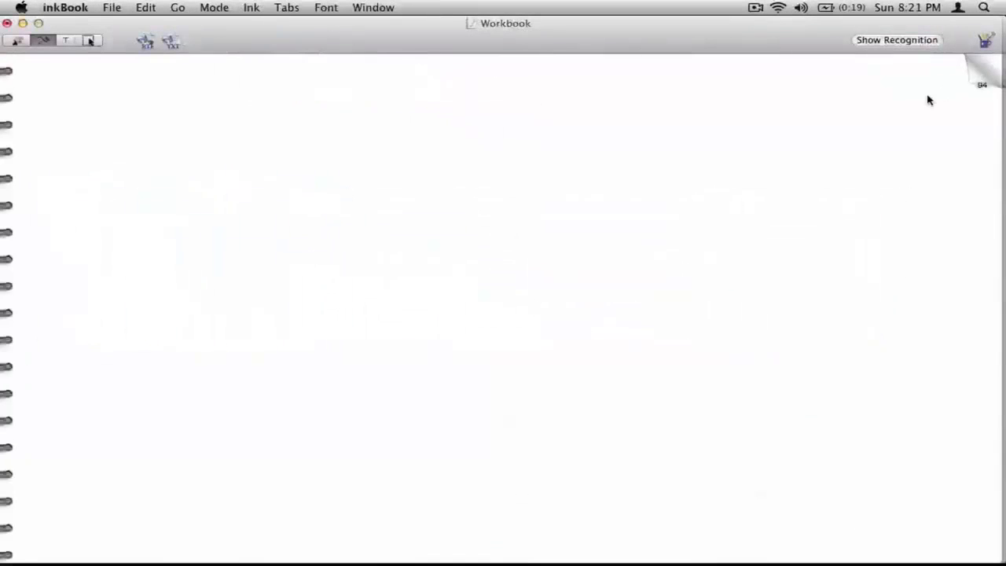
{"action": "key", "text": "super+v"}
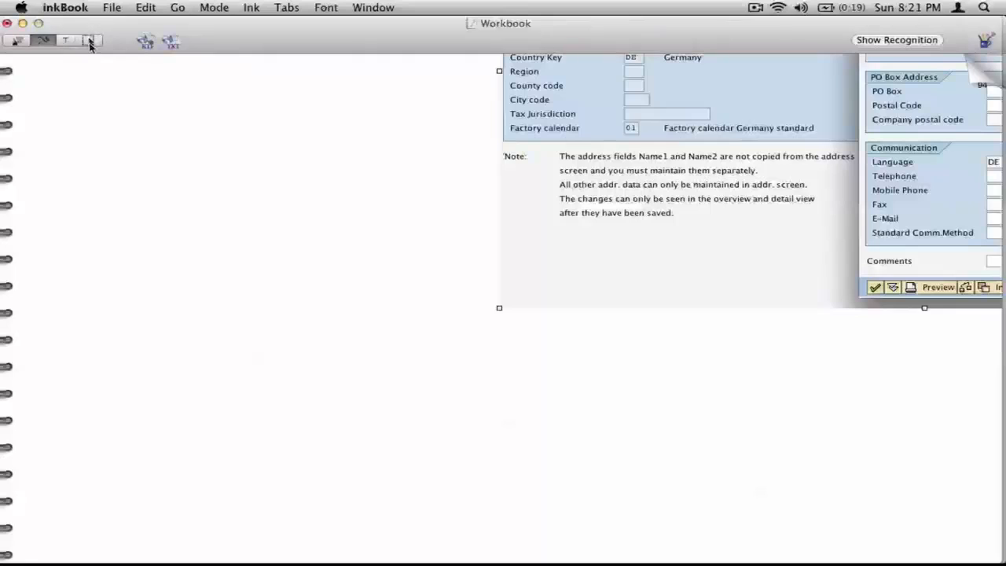
{"action": "left_click", "coordinate": [89, 39]}
{"action": "left_click_drag", "start_coordinate": [756, 171], "coordinate": [336, 417]}
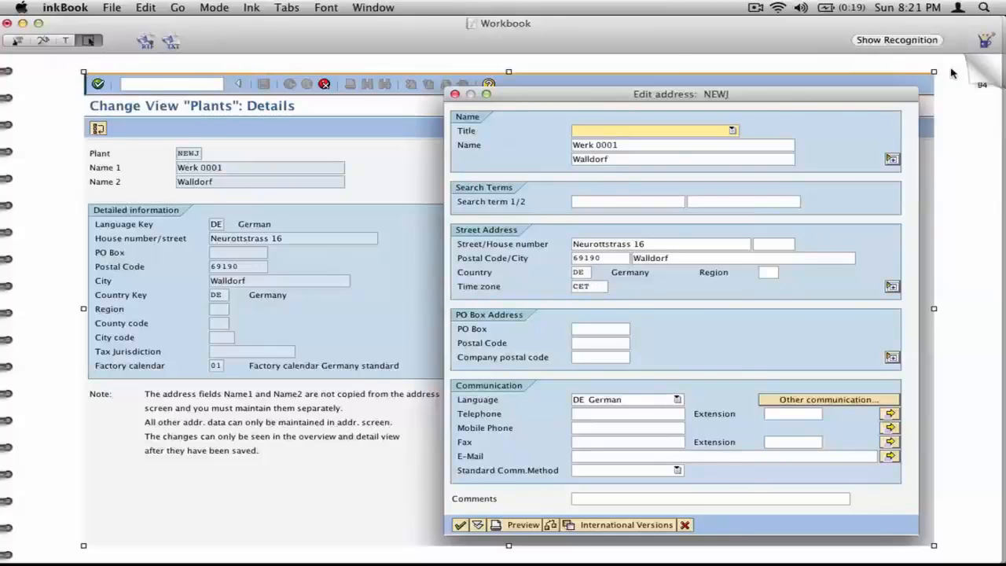
{"action": "left_click", "coordinate": [981, 77]}
Step: Switch back to SAPGUI, close the address form and leave the plant activities to return to the IMG structure
{"action": "key", "text": "super+Tab"}
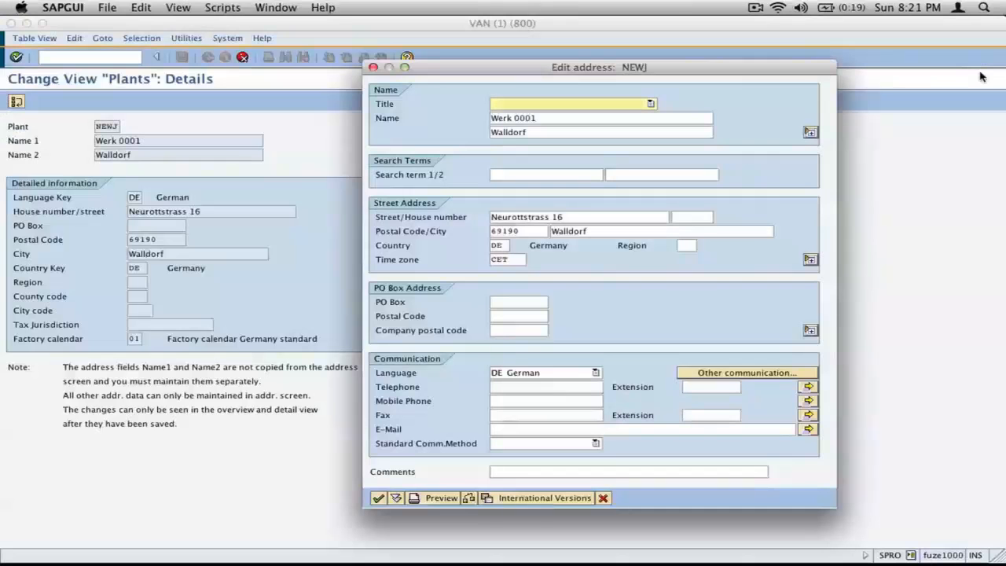
{"action": "left_click", "coordinate": [378, 498]}
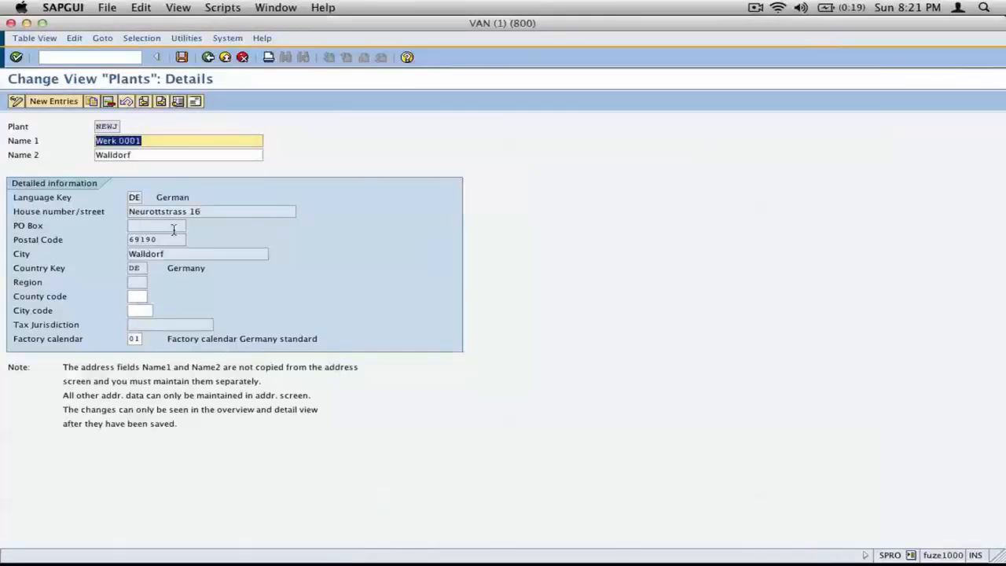
{"action": "left_click", "coordinate": [208, 59]}
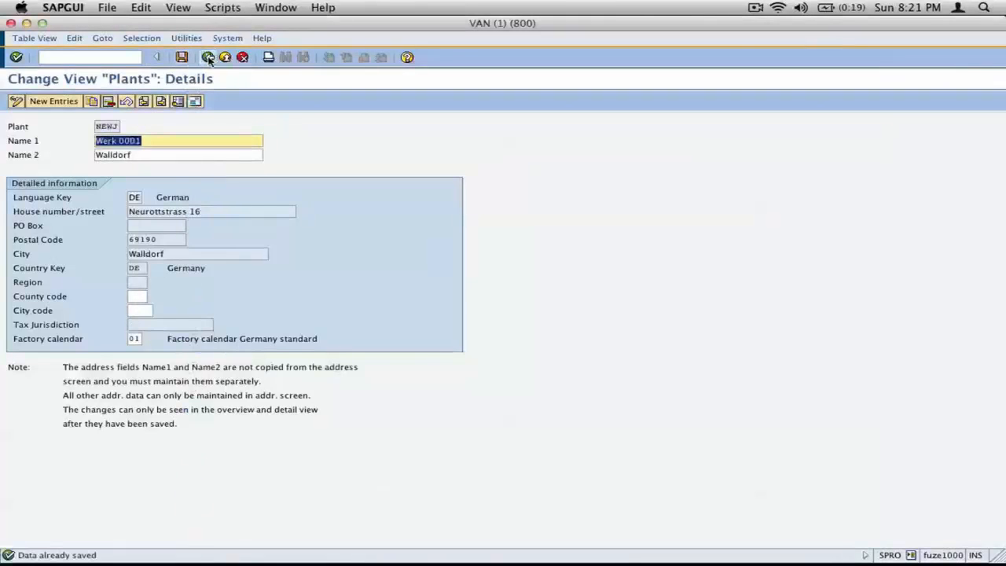
{"action": "left_click", "coordinate": [207, 58]}
{"action": "left_click", "coordinate": [210, 57]}
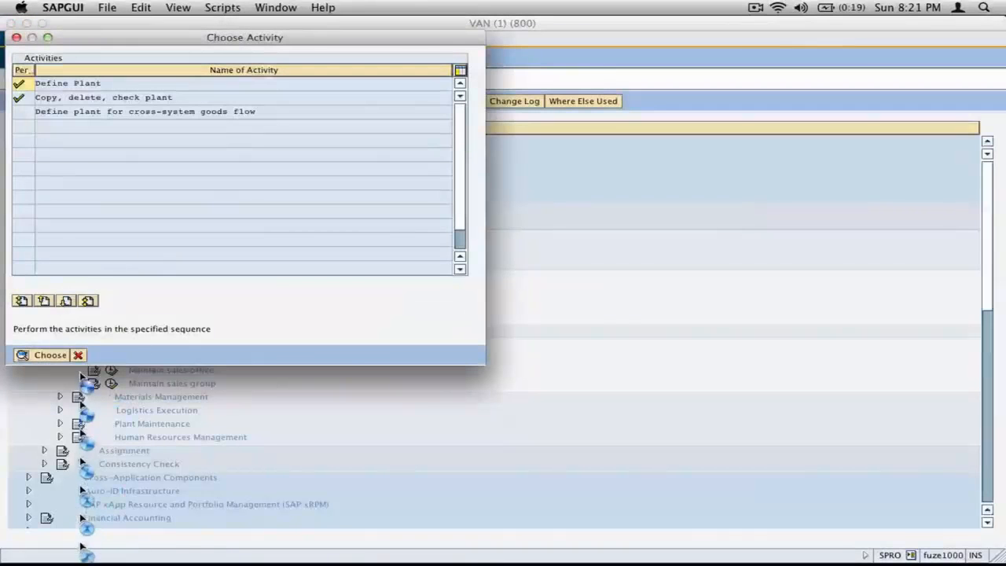
{"action": "left_click", "coordinate": [78, 355]}
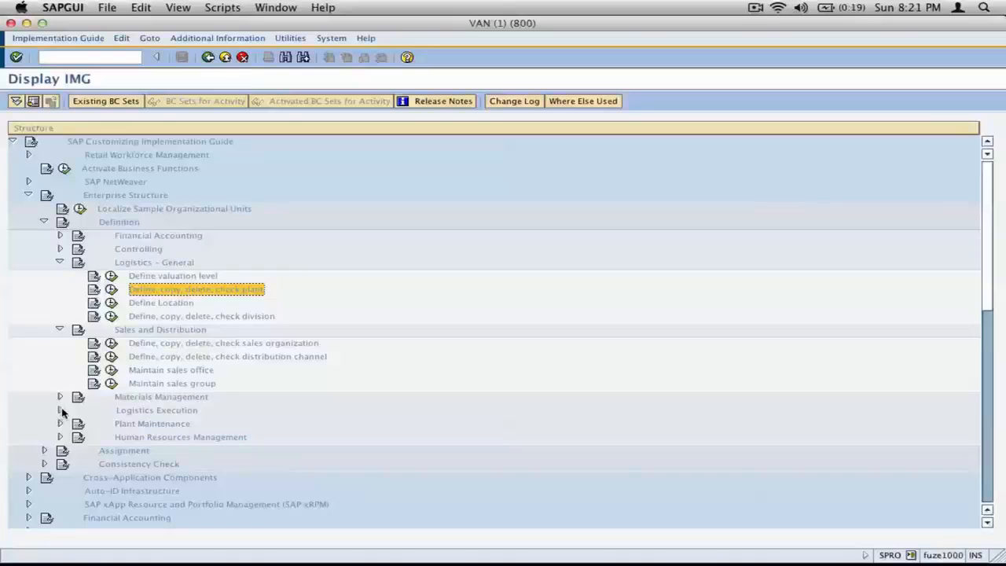
Step: Expand Logistics Execution and Materials Management in the IMG structure and capture the area around the selected Maintain storage location entry
{"action": "left_click", "coordinate": [61, 410]}
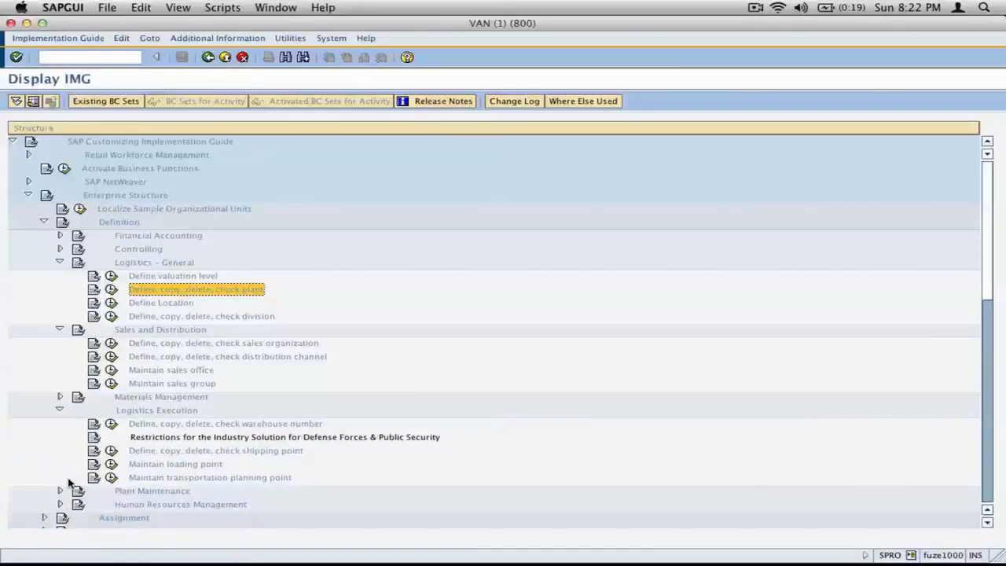
{"action": "left_click", "coordinate": [59, 397]}
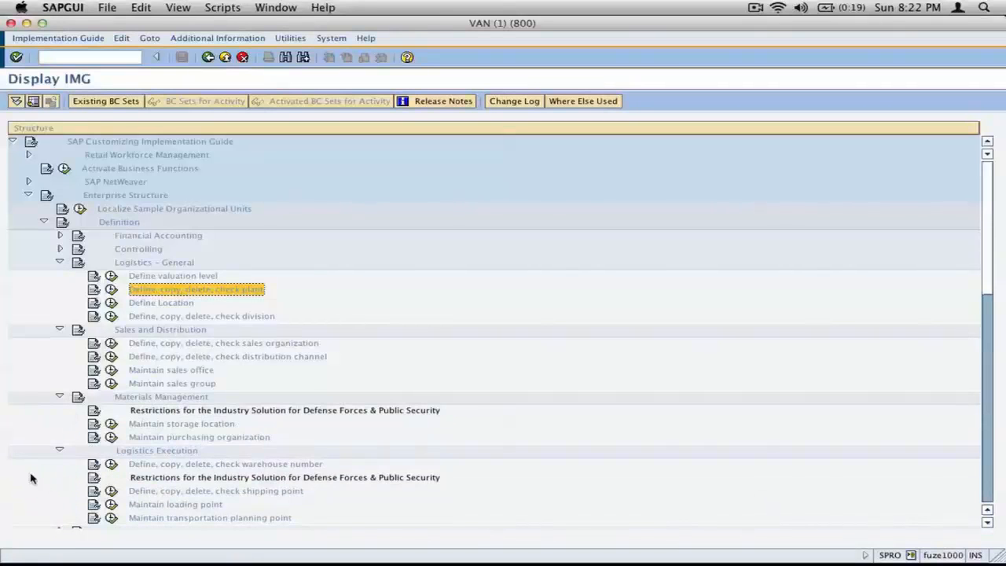
{"action": "left_click", "coordinate": [149, 425]}
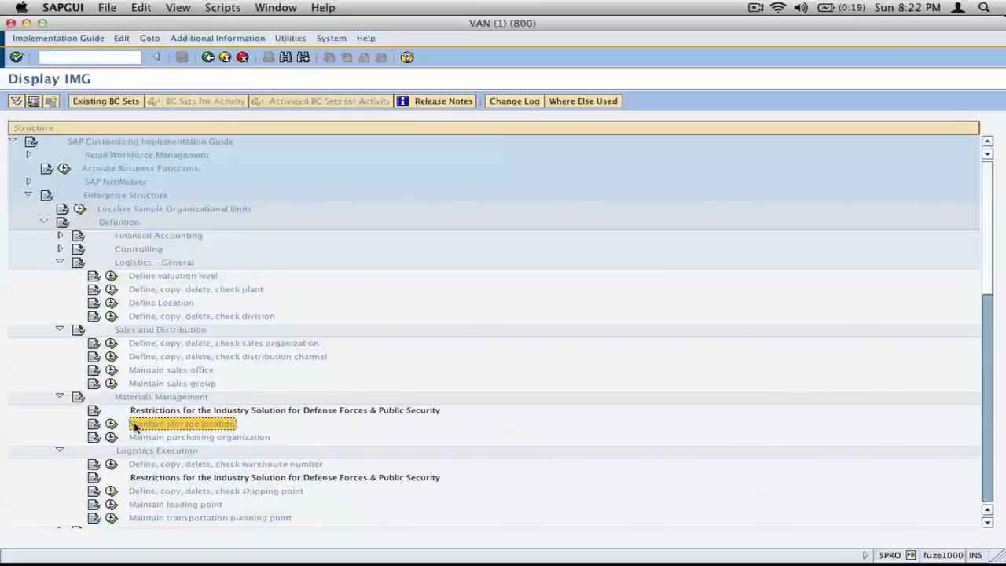
{"action": "key", "text": "super+shift+4"}
{"action": "left_click_drag", "start_coordinate": [44, 383], "coordinate": [292, 458]}
Step: Switch to inkBook and handwrite the underlined heading "Storage Location" centred at the head of the blank page
{"action": "key", "text": "super+Tab"}
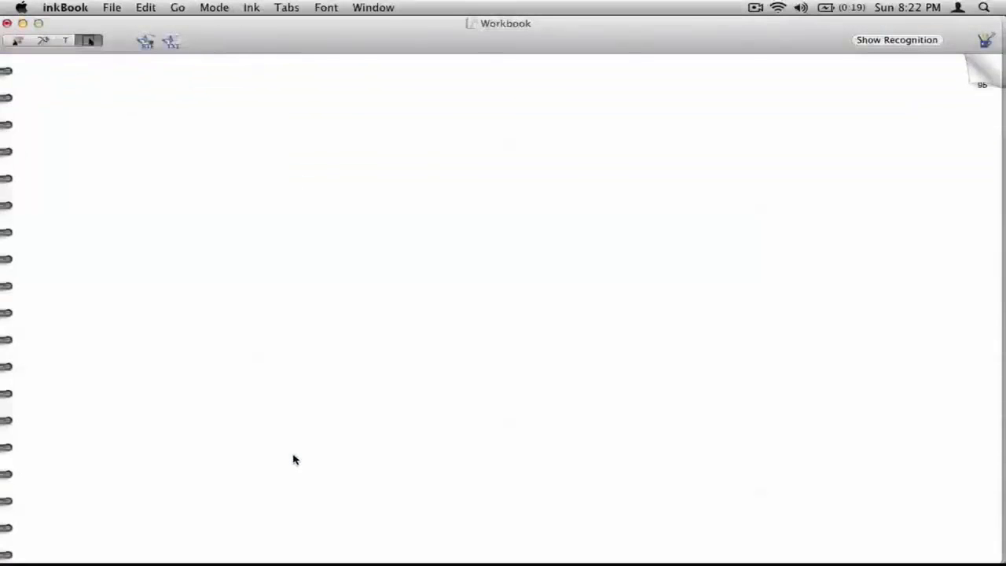
{"action": "key", "text": "super+2"}
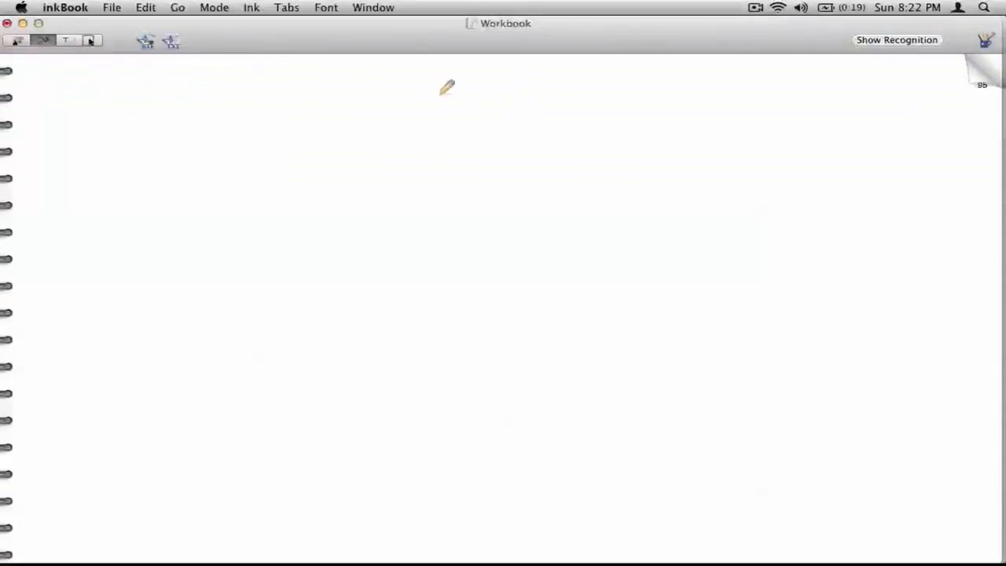
{"action": "mouse_move", "coordinate": [447, 86]}
{"action": "left_mouse_down"}
{"action": "mouse_move", "coordinate": [460, 58]}
{"action": "mouse_move", "coordinate": [508, 100]}
{"action": "mouse_move", "coordinate": [588, 74]}
{"action": "mouse_move", "coordinate": [606, 89]}
{"action": "mouse_move", "coordinate": [584, 104]}
{"action": "left_mouse_up"}
{"action": "left_click_drag", "start_coordinate": [509, 108], "coordinate": [660, 106]}
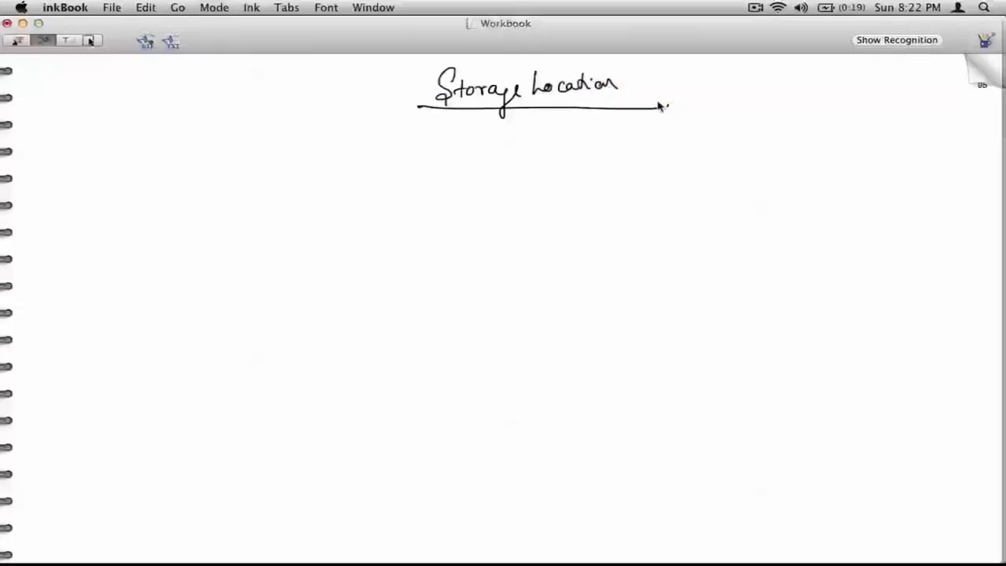
Step: Paste the captured Maintain storage location entry and place it on the page's left side below the heading
{"action": "key", "text": "super+v"}
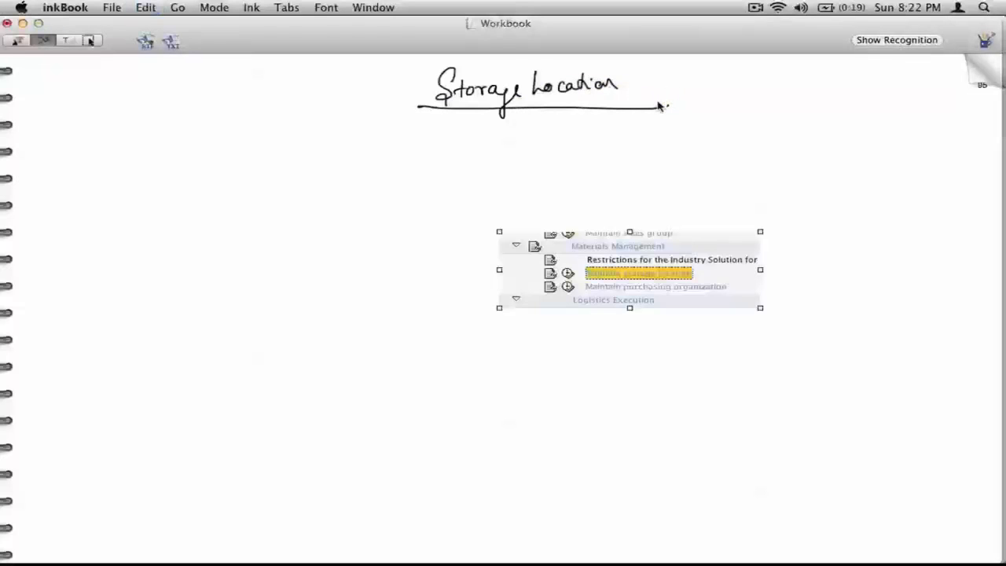
{"action": "left_click", "coordinate": [88, 40]}
{"action": "left_click_drag", "start_coordinate": [666, 262], "coordinate": [226, 246]}
Step: Switch back to SAPGUI, open Maintain storage location with newj as the plant work area, and capture the entry dialog
{"action": "key", "text": "super+Tab"}
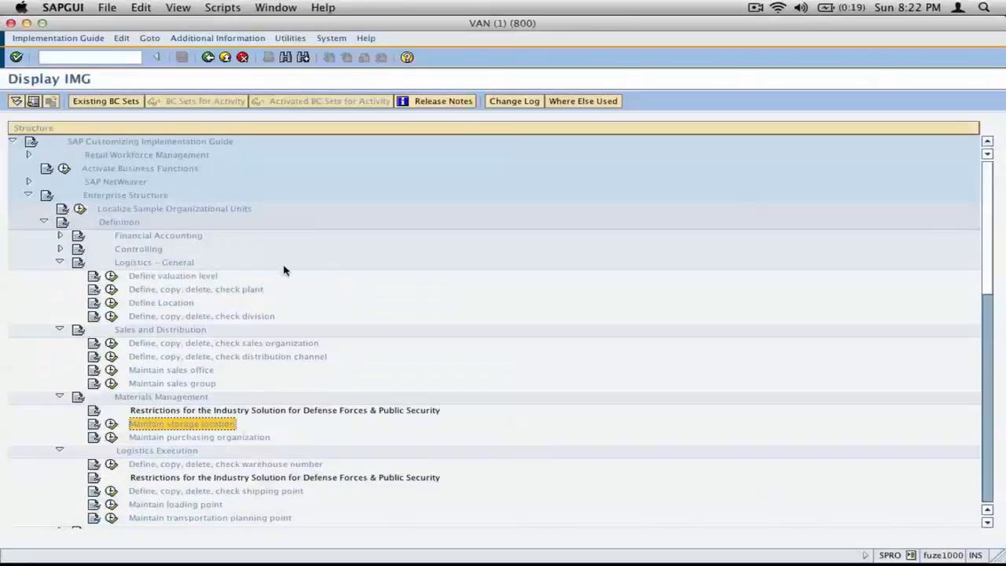
{"action": "double_click", "coordinate": [134, 425]}
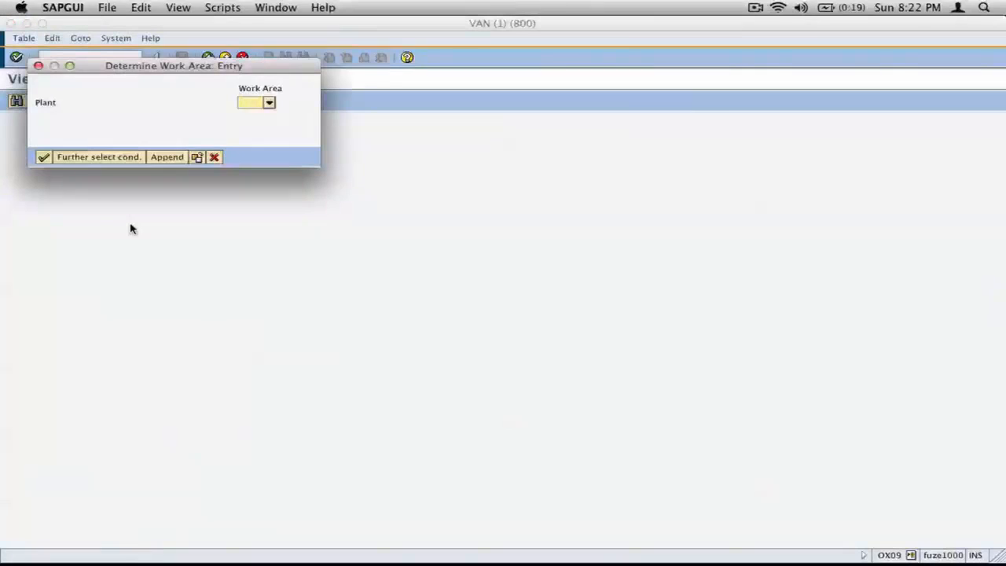
{"action": "type", "text": "new"}
{"action": "mouse_move", "coordinate": [33, 59]}
{"action": "left_mouse_down"}
{"action": "mouse_move", "coordinate": [310, 175]}
{"action": "mouse_move", "coordinate": [316, 168]}
{"action": "left_mouse_up"}
Step: Switch to inkBook, paste the work area dialog beside the Maintain storage location capture and shift both images further left
{"action": "key", "text": "super+Tab"}
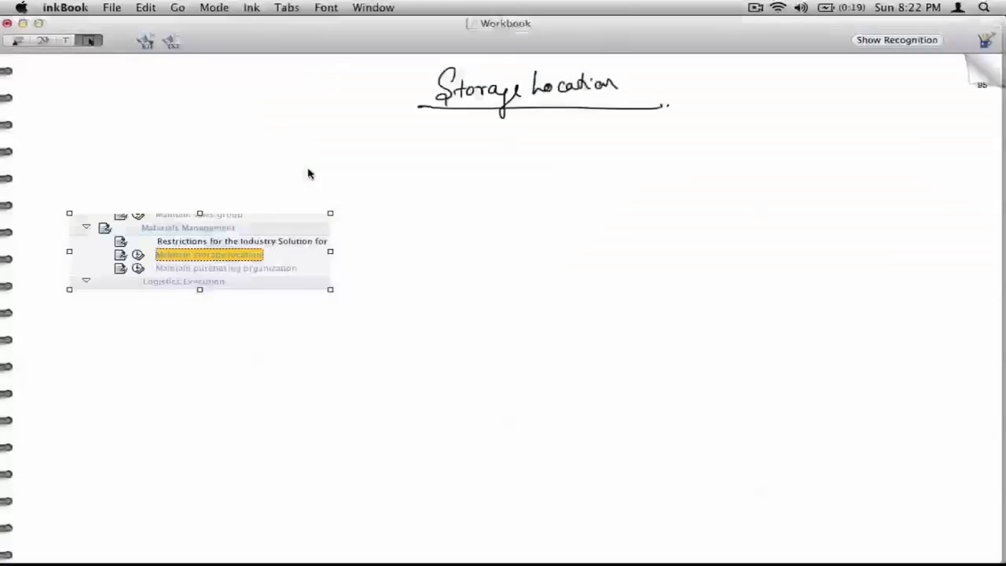
{"action": "key", "text": "super+v"}
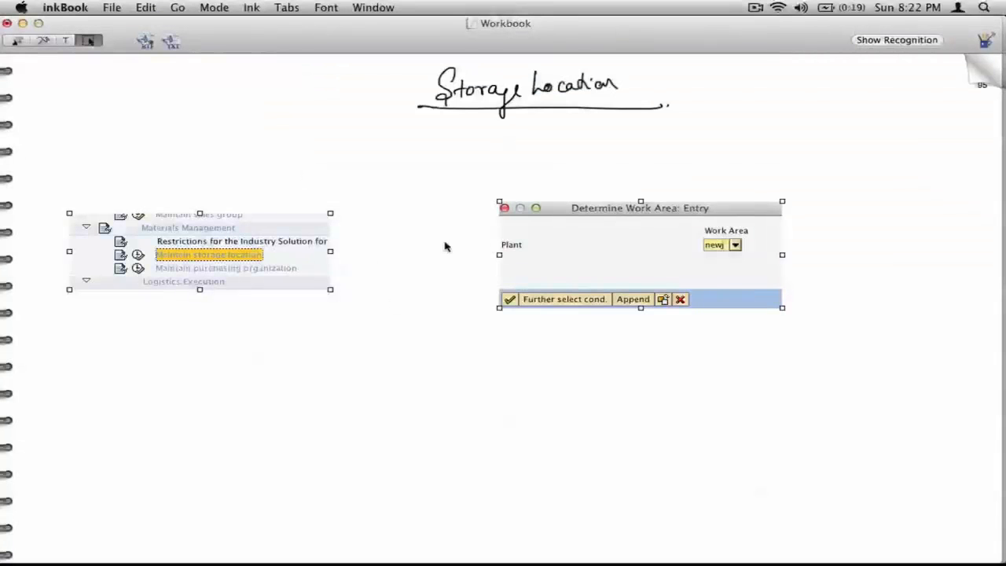
{"action": "left_click_drag", "start_coordinate": [576, 263], "coordinate": [457, 253]}
{"action": "left_click", "coordinate": [512, 313]}
Step: Draw an arrow from the Maintain storage location entry to the dialog and a second arrow pointing down at Work Area
{"action": "left_click", "coordinate": [40, 40]}
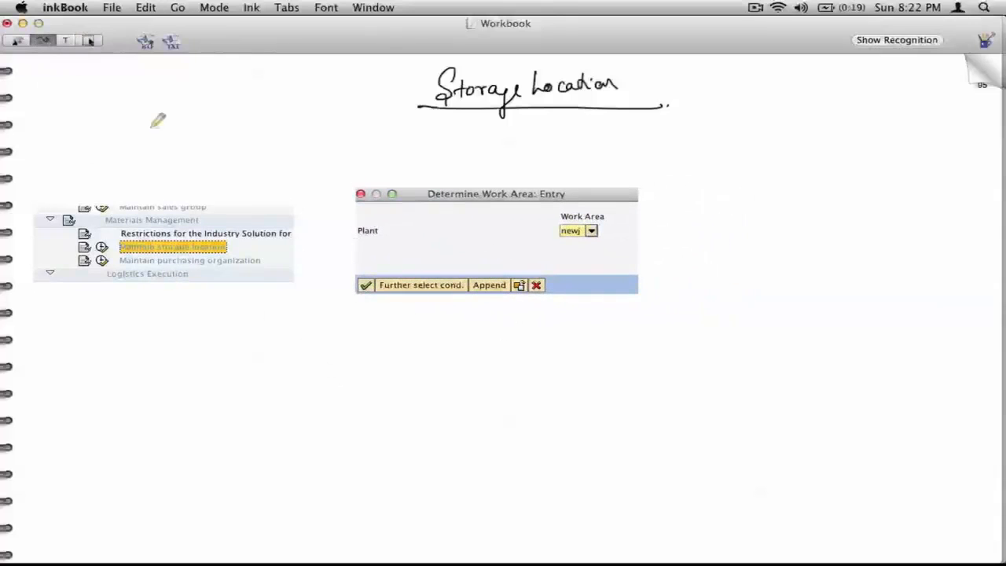
{"action": "mouse_move", "coordinate": [270, 250]}
{"action": "left_mouse_down"}
{"action": "mouse_move", "coordinate": [333, 226]}
{"action": "mouse_move", "coordinate": [339, 242]}
{"action": "left_mouse_up"}
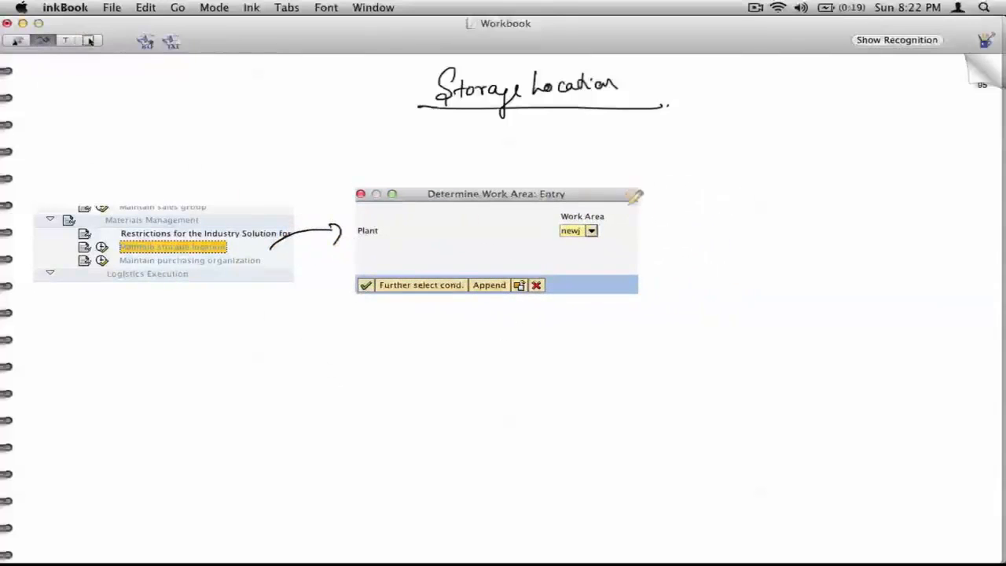
{"action": "mouse_move", "coordinate": [607, 194]}
{"action": "left_mouse_down"}
{"action": "mouse_move", "coordinate": [595, 210]}
{"action": "mouse_move", "coordinate": [606, 205]}
{"action": "left_mouse_up"}
Step: Switch back to SAPGUI, confirm the work area, expand the Storage locations folder and select storage location 0001
{"action": "key", "text": "super+Tab"}
{"action": "left_click", "coordinate": [44, 157]}
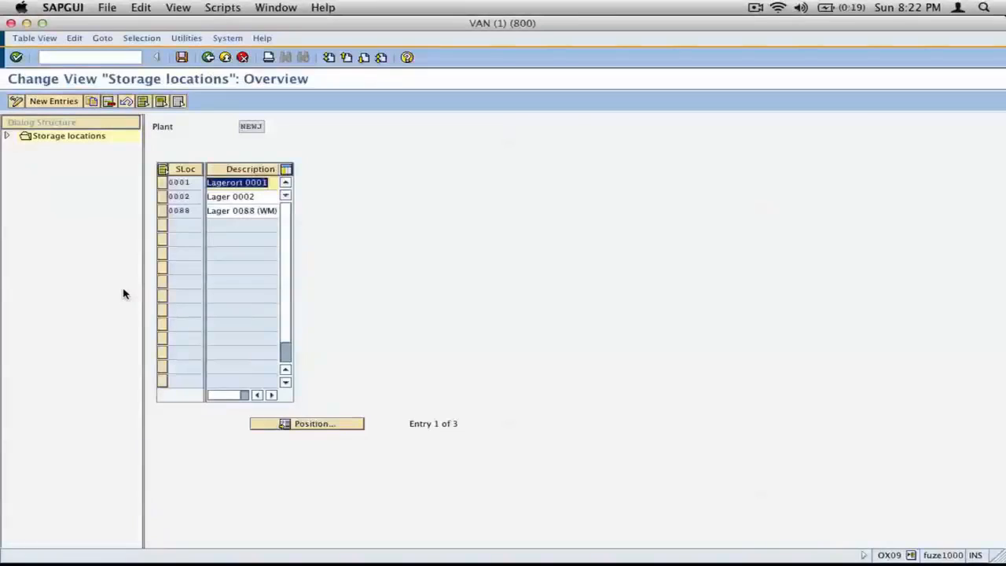
{"action": "left_click", "coordinate": [6, 137]}
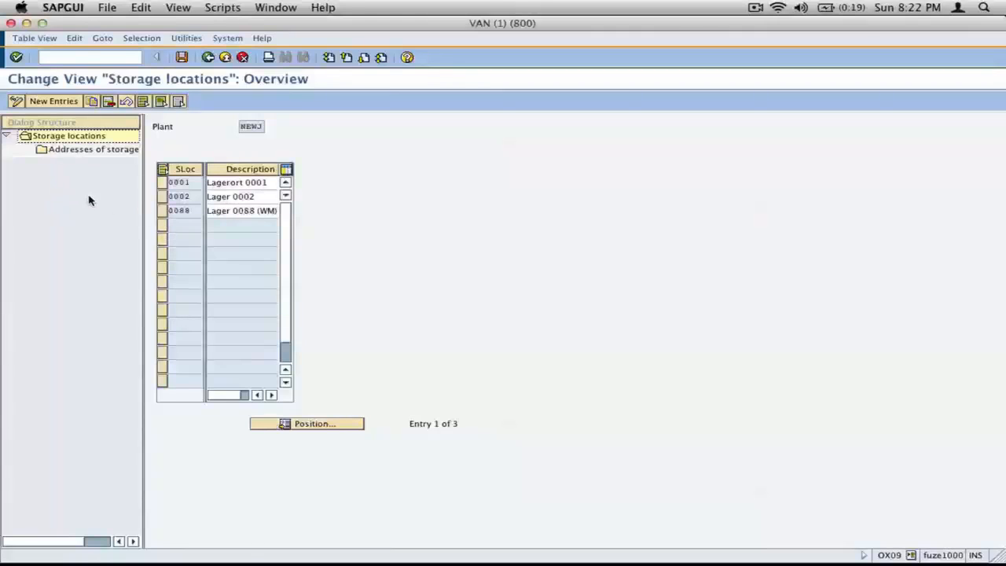
{"action": "left_click", "coordinate": [160, 188]}
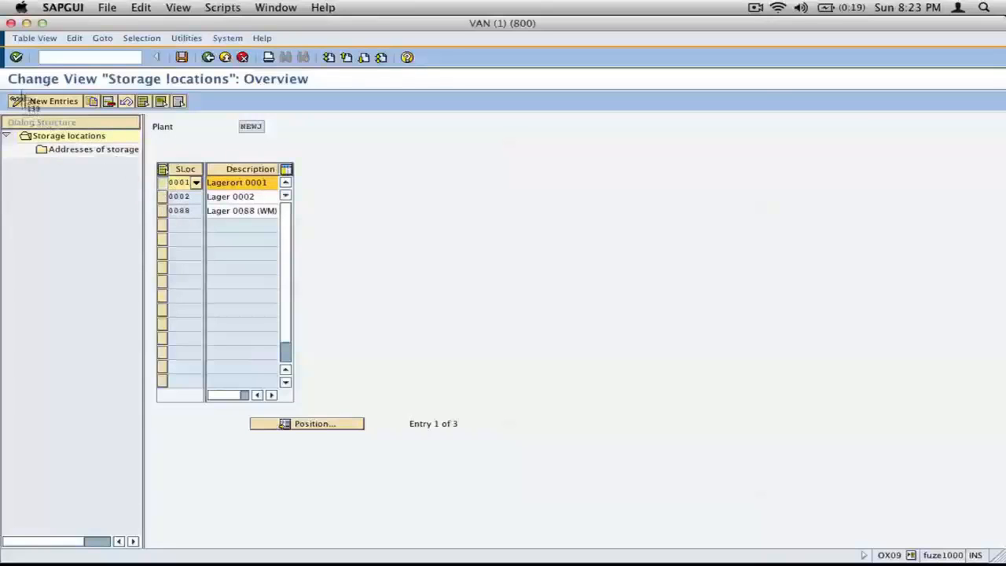
Step: Capture the storage locations overview, paste it into the inkBook page and place it to the right of the work area dialog
{"action": "left_click_drag", "start_coordinate": [4, 85], "coordinate": [335, 262]}
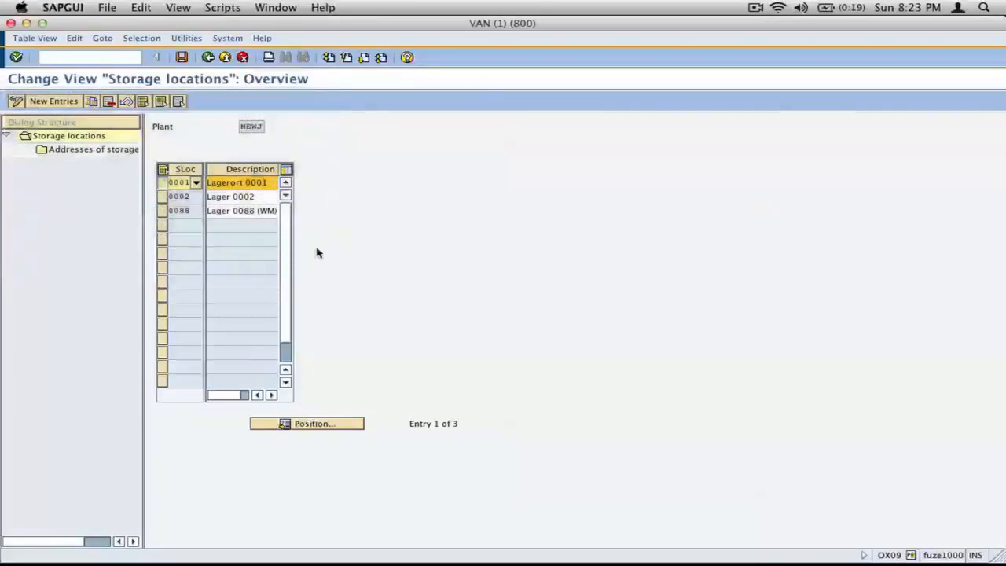
{"action": "key", "text": "super+Tab"}
{"action": "key", "text": "super+v"}
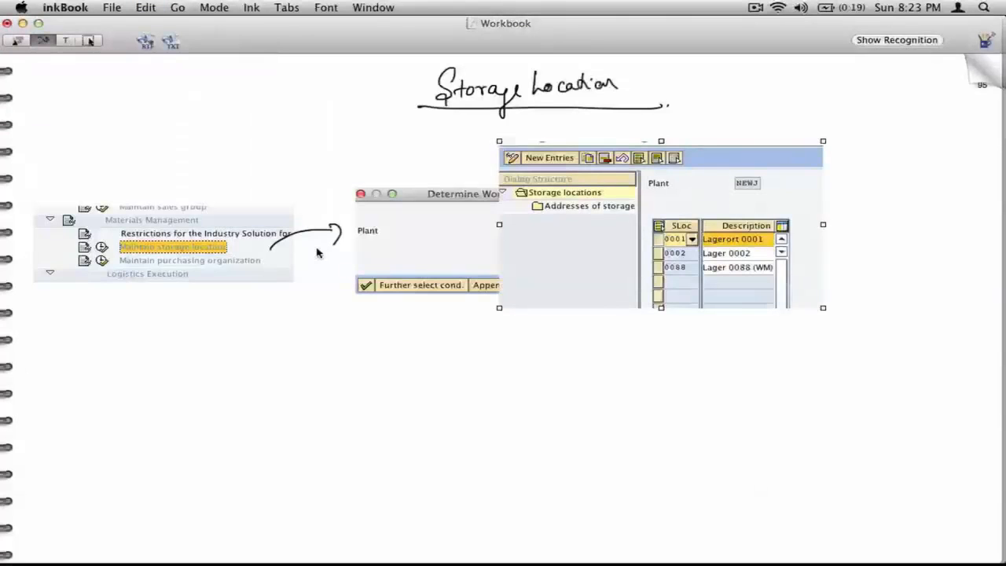
{"action": "left_click", "coordinate": [91, 41]}
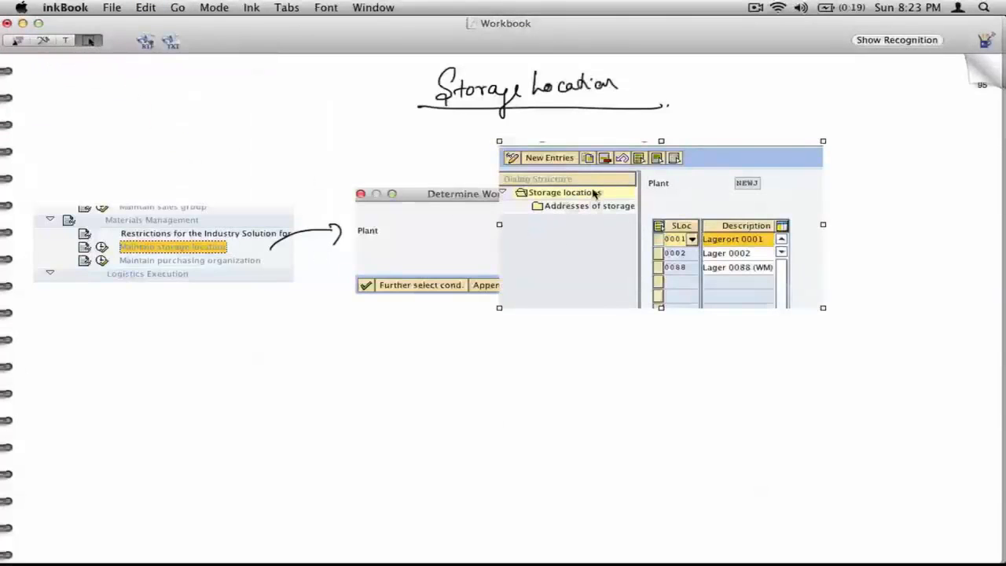
{"action": "left_click_drag", "start_coordinate": [805, 284], "coordinate": [961, 280]}
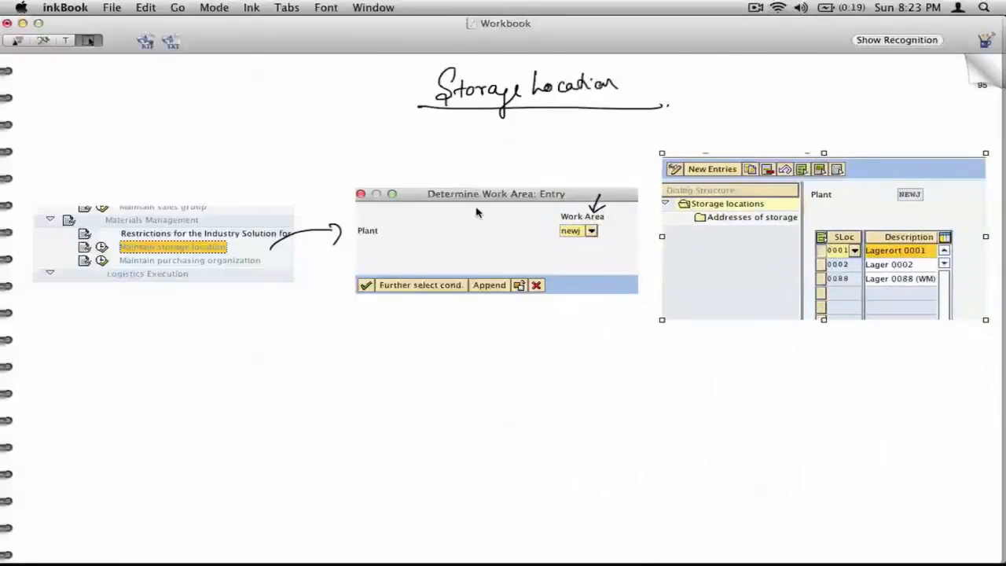
Step: Draw one arrow pointing at storage location 0001 and another pointing up at the copy icon in the overview capture
{"action": "left_click", "coordinate": [42, 40]}
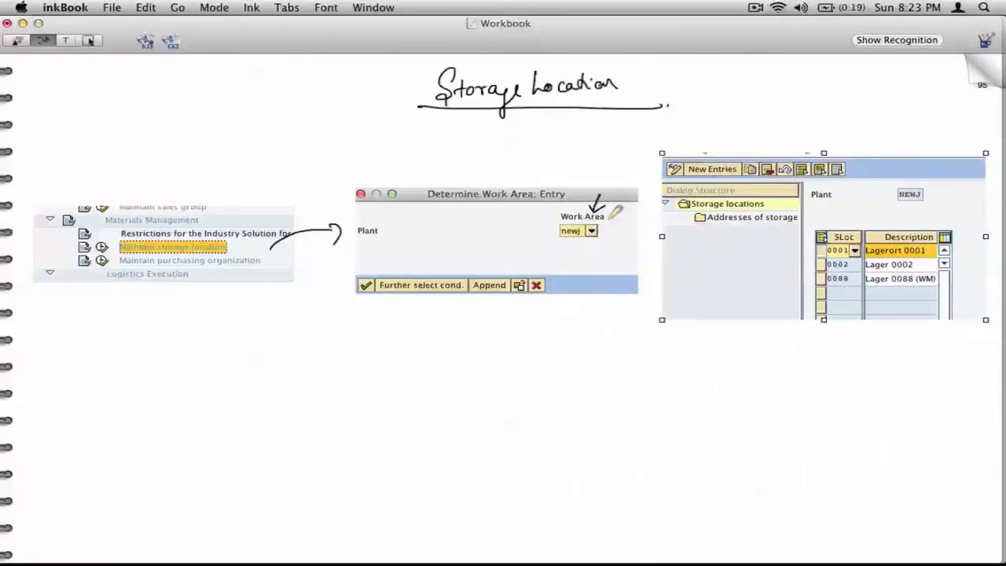
{"action": "mouse_move", "coordinate": [800, 253]}
{"action": "left_mouse_down"}
{"action": "mouse_move", "coordinate": [824, 251]}
{"action": "mouse_move", "coordinate": [816, 256]}
{"action": "left_mouse_up"}
{"action": "left_click_drag", "start_coordinate": [754, 187], "coordinate": [753, 180]}
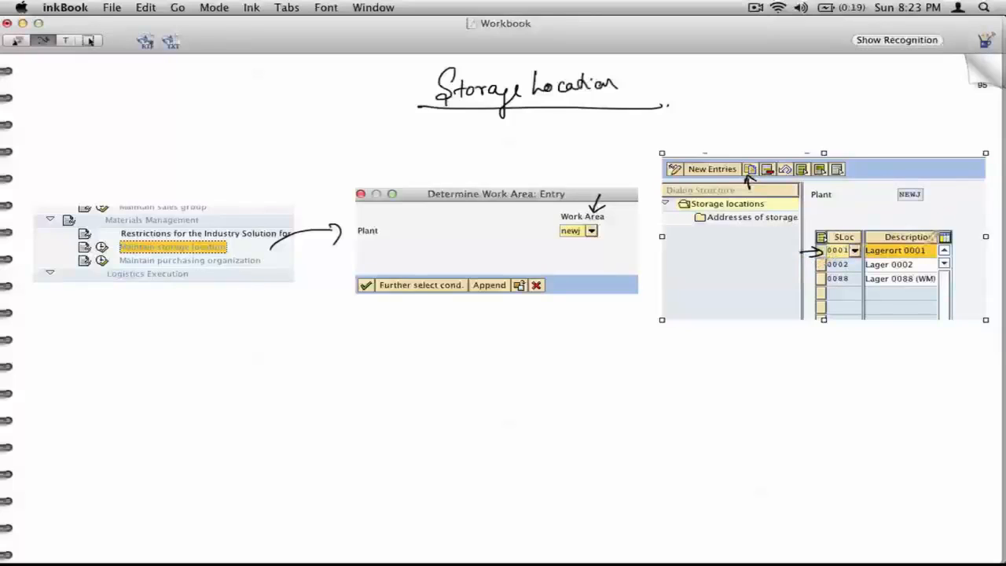
Step: Circle the copied storage locations 0001, 0002 and 0088 in the overview capture and cross them out
{"action": "mouse_move", "coordinate": [937, 246]}
{"action": "left_mouse_down"}
{"action": "mouse_move", "coordinate": [849, 223]}
{"action": "mouse_move", "coordinate": [831, 290]}
{"action": "mouse_move", "coordinate": [949, 261]}
{"action": "mouse_move", "coordinate": [903, 234]}
{"action": "left_mouse_up"}
{"action": "left_click_drag", "start_coordinate": [833, 214], "coordinate": [934, 311]}
{"action": "left_click_drag", "start_coordinate": [943, 248], "coordinate": [849, 309]}
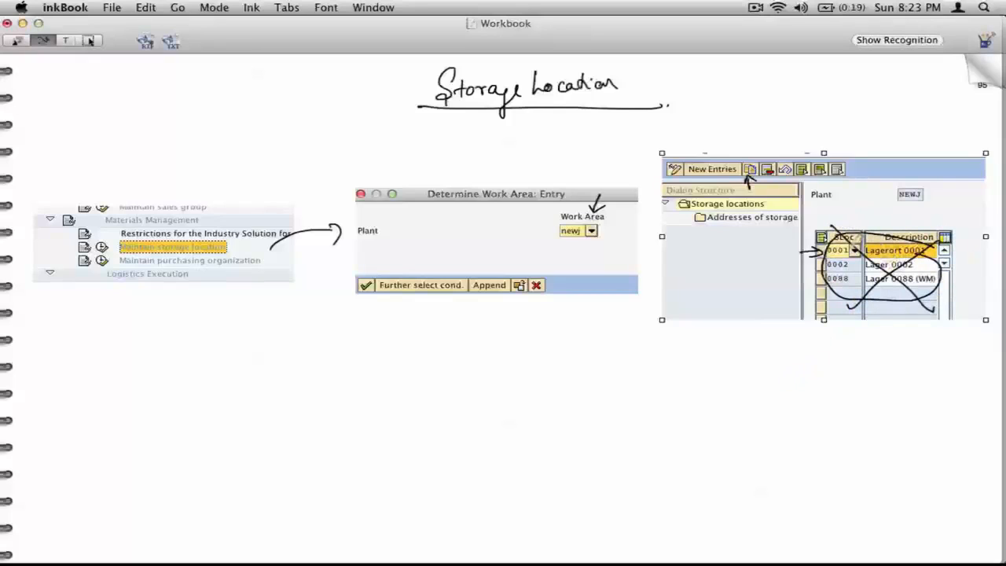
Step: Draw an arrow pointing down at the delete icon in the overview capture and handwrite the label "Delete" above it
{"action": "left_click_drag", "start_coordinate": [778, 131], "coordinate": [769, 154]}
{"action": "left_click_drag", "start_coordinate": [764, 148], "coordinate": [779, 147]}
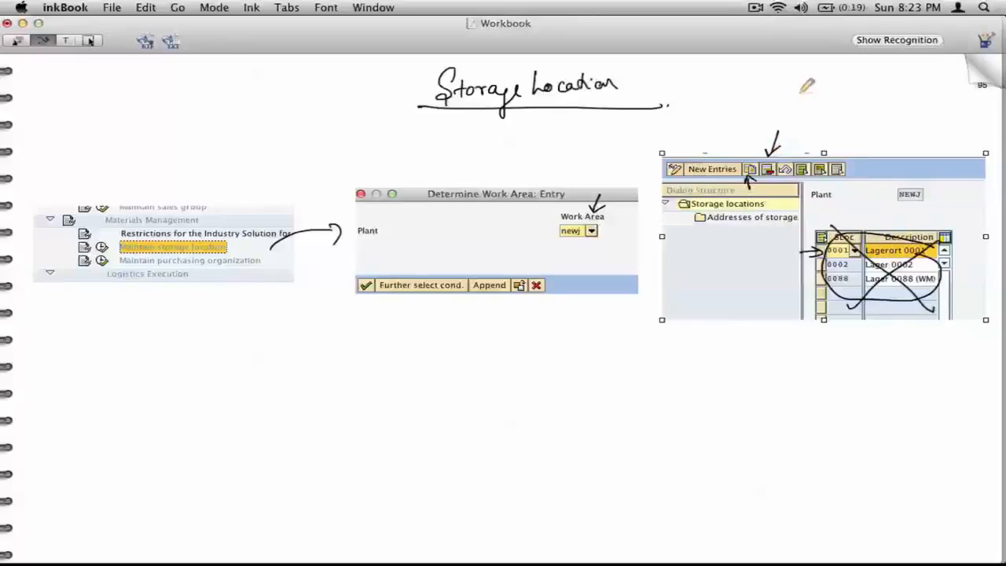
{"action": "left_click_drag", "start_coordinate": [773, 104], "coordinate": [774, 123]}
{"action": "mouse_move", "coordinate": [773, 104]}
{"action": "left_mouse_down"}
{"action": "mouse_move", "coordinate": [775, 123]}
{"action": "mouse_move", "coordinate": [826, 114]}
{"action": "left_mouse_up"}
{"action": "left_click_drag", "start_coordinate": [820, 104], "coordinate": [847, 112]}
{"action": "left_click", "coordinate": [852, 102]}
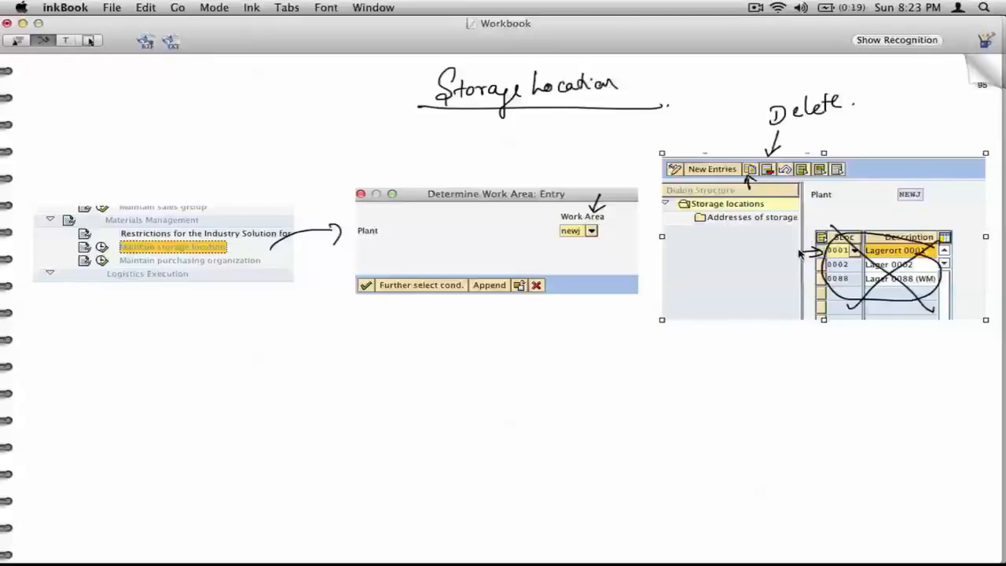
Step: Switch to SAPGUI and delete storage locations 0001, 0002 and 0088 from plant NEWJ
{"action": "key", "text": "super+Tab"}
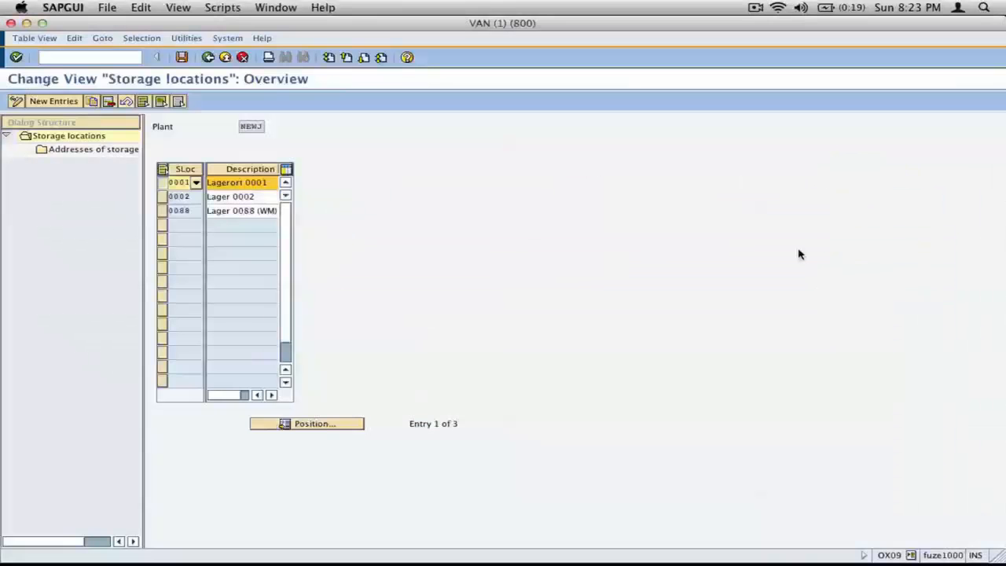
{"action": "left_click_drag", "start_coordinate": [167, 196], "coordinate": [162, 211]}
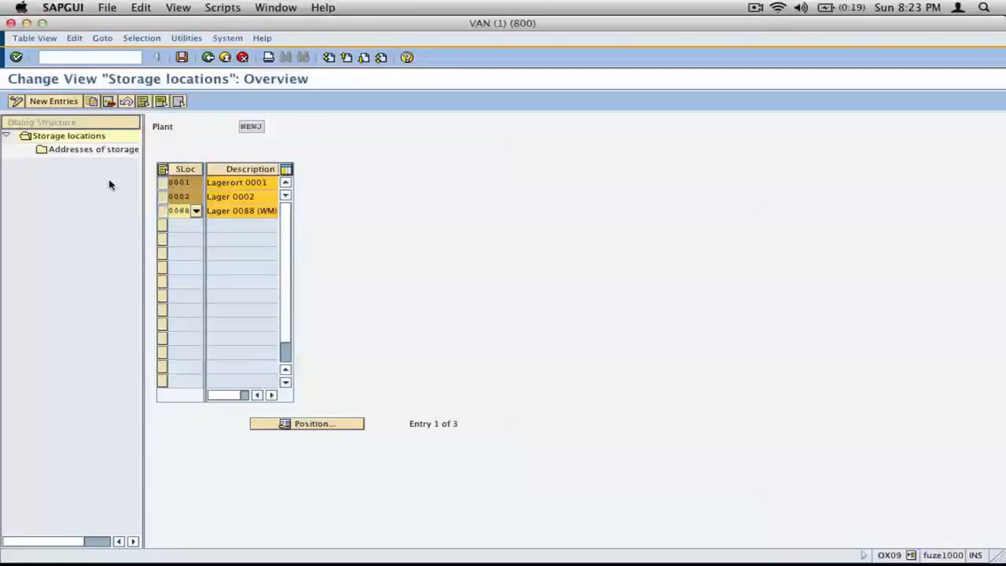
{"action": "left_click", "coordinate": [108, 101]}
{"action": "left_click", "coordinate": [79, 298]}
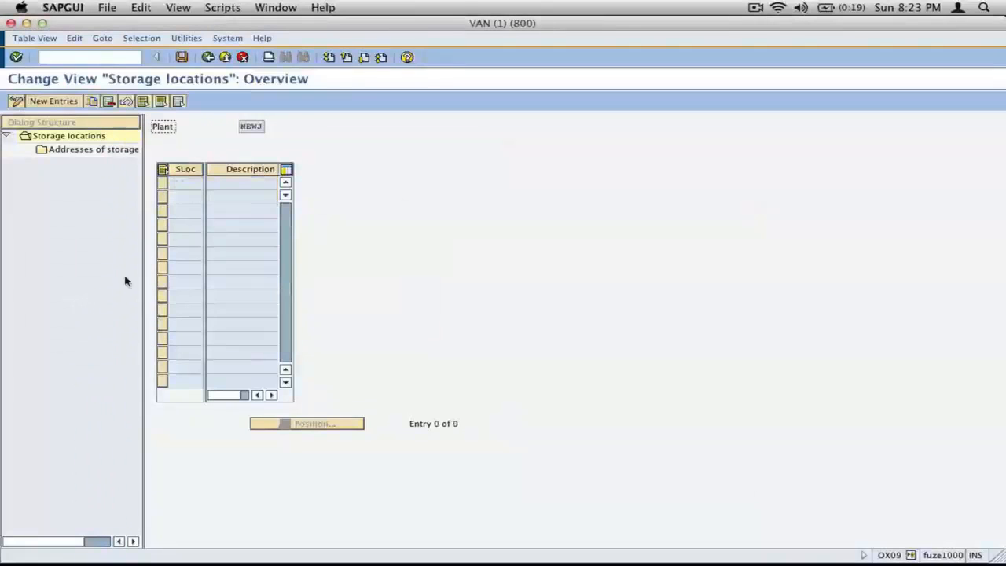
Step: Add a new storage location JERC with the description "jersey city sl" to plant NEWJ
{"action": "left_click", "coordinate": [68, 100]}
{"action": "left_click", "coordinate": [179, 211]}
{"action": "left_click", "coordinate": [187, 182]}
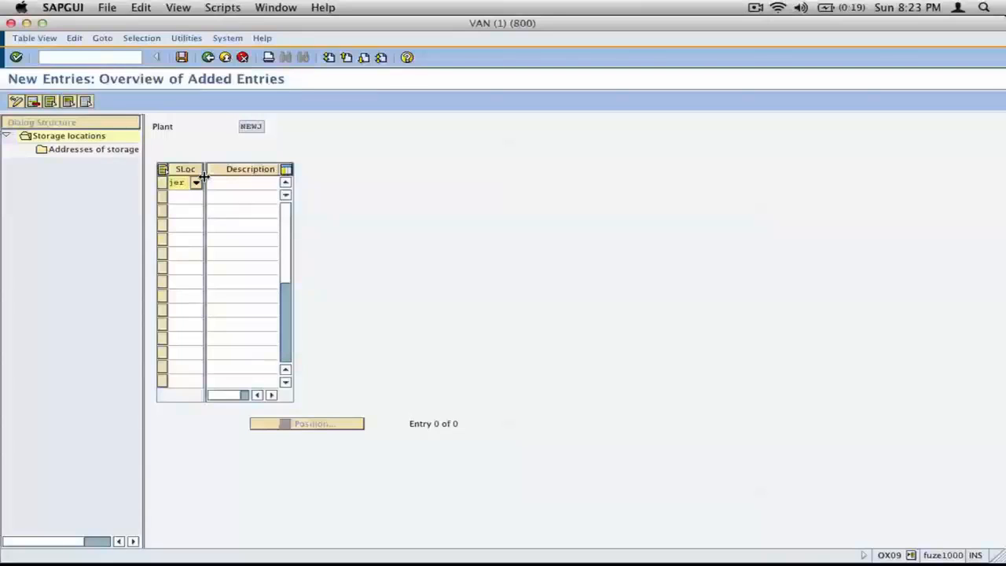
{"action": "key", "text": "Tab"}
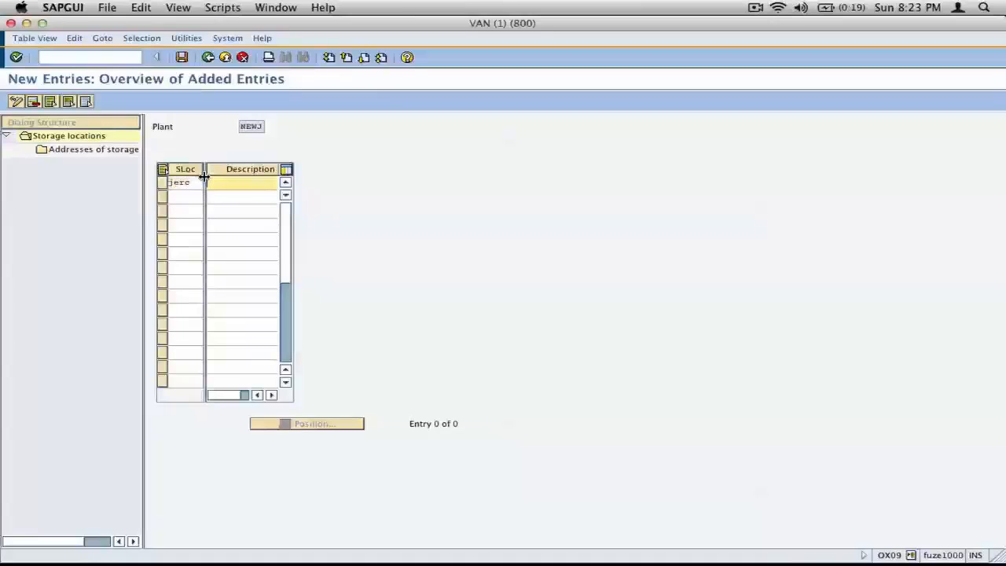
{"action": "type", "text": "jersey city sl"}
{"action": "key", "text": "Return"}
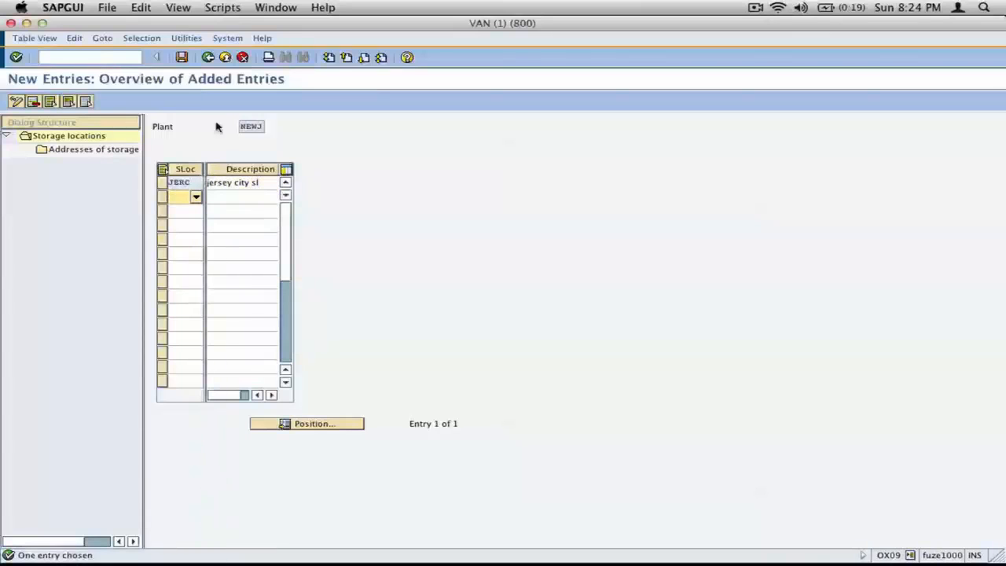
Step: Open the addresses overview for storage location JERC, return to the new entries, and reopen the addresses for JERC
{"action": "left_click", "coordinate": [163, 183]}
{"action": "double_click", "coordinate": [73, 150]}
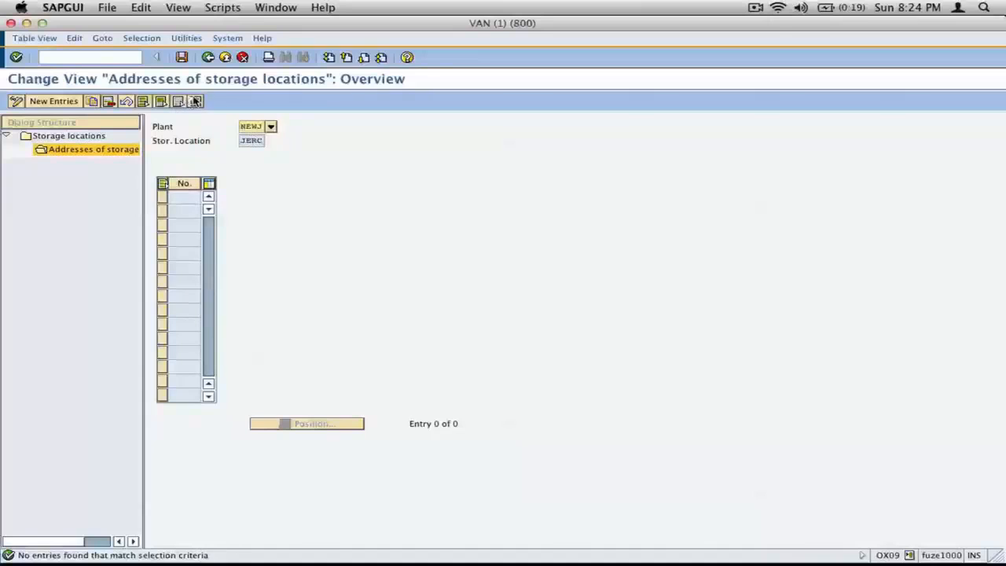
{"action": "left_click", "coordinate": [207, 56]}
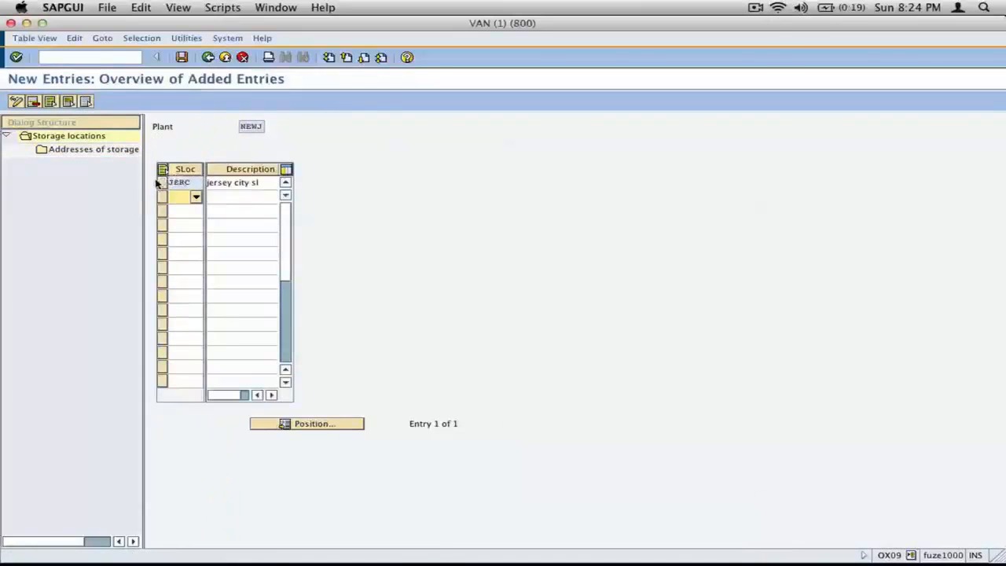
{"action": "left_click", "coordinate": [162, 183]}
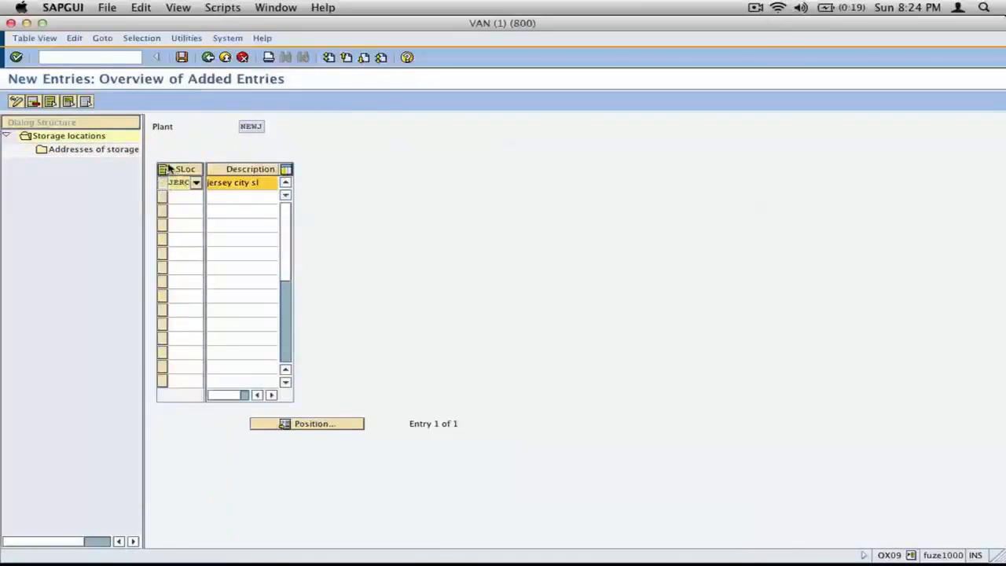
{"action": "double_click", "coordinate": [50, 151]}
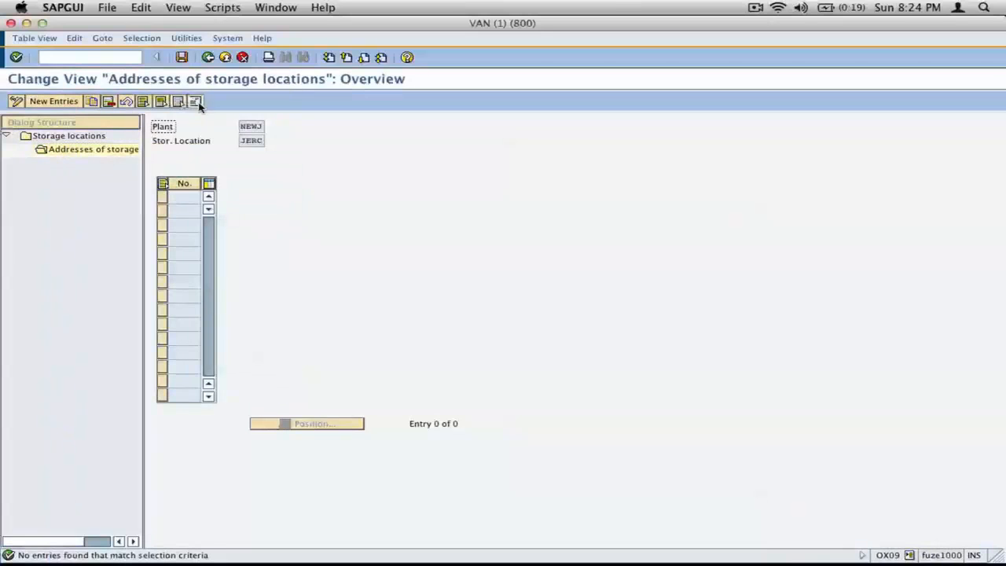